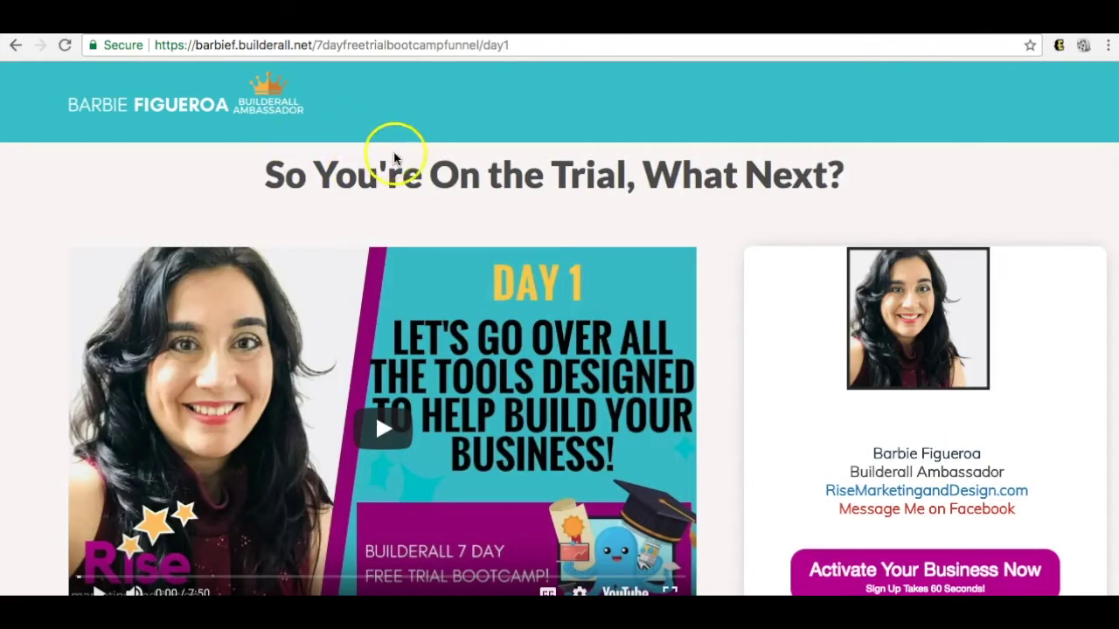
- Examine the published Day 1 bootcamp page and the parts of its web address
scroll(391, 193, "down", 1)
scroll(391, 199, "down", 5)
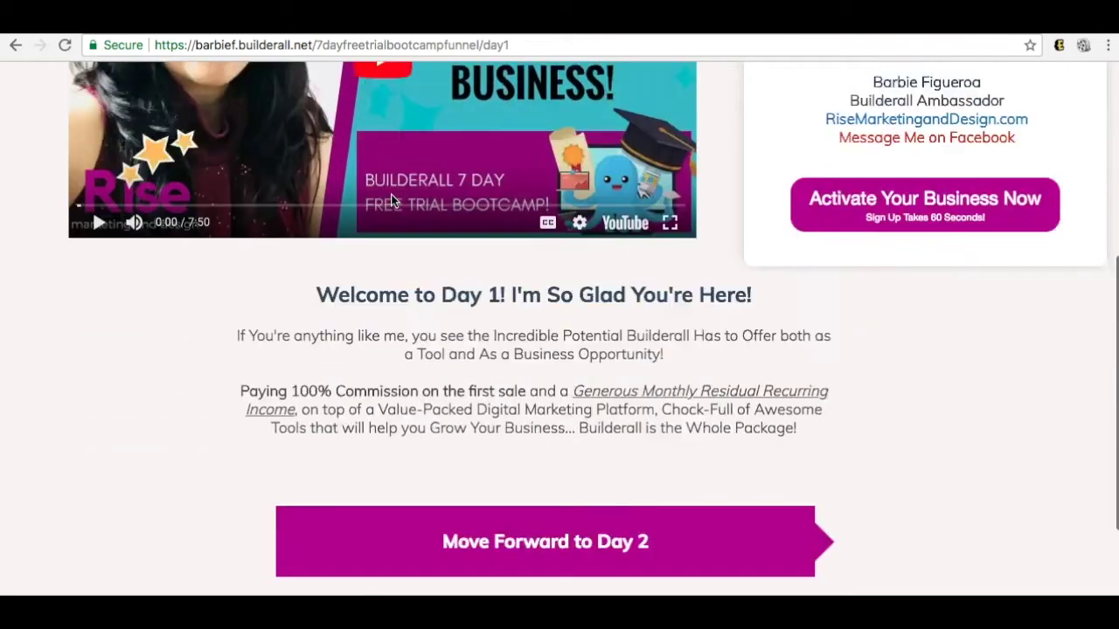
scroll(390, 199, "up", 4)
scroll(391, 194, "up", 3)
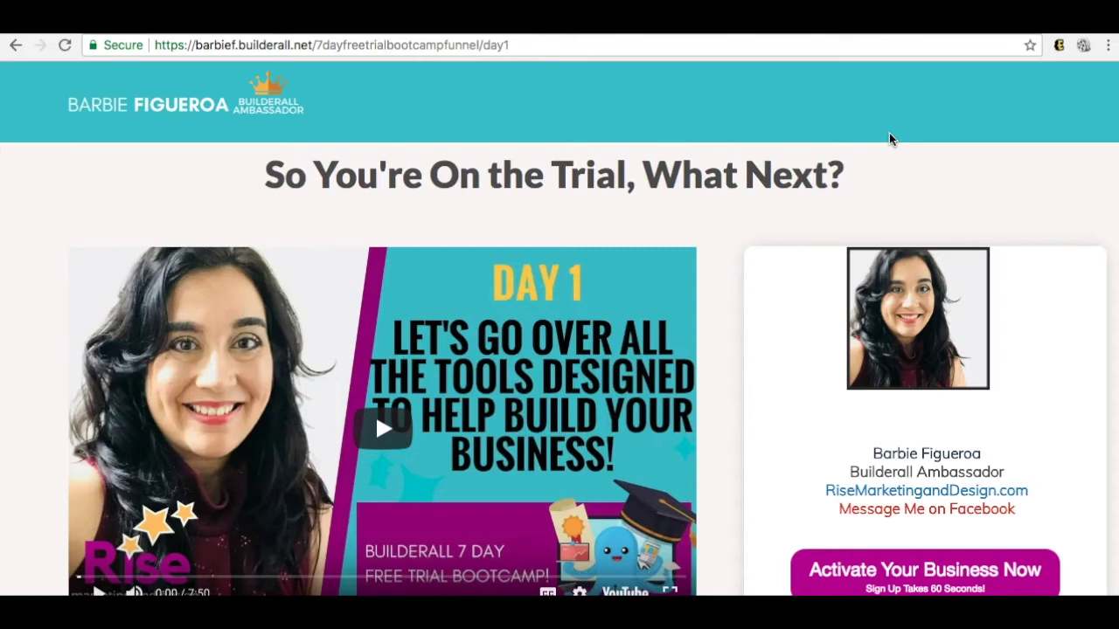
left_click_drag(160, 46, 234, 46)
left_click(545, 44)
left_click(191, 46)
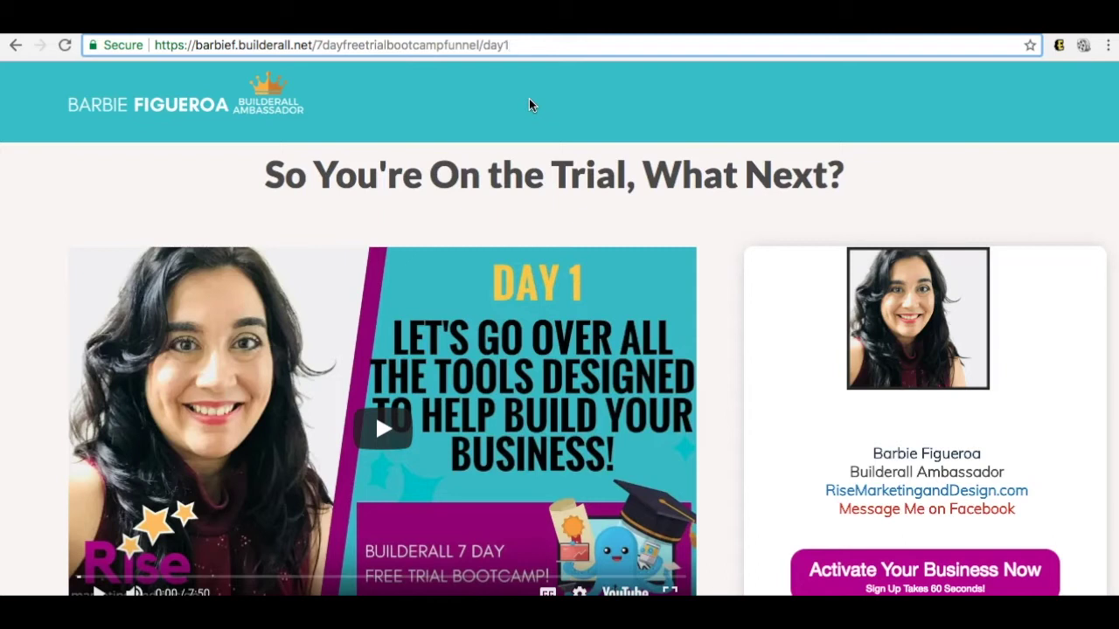
left_click(486, 45)
left_click_drag(530, 43, 131, 44)
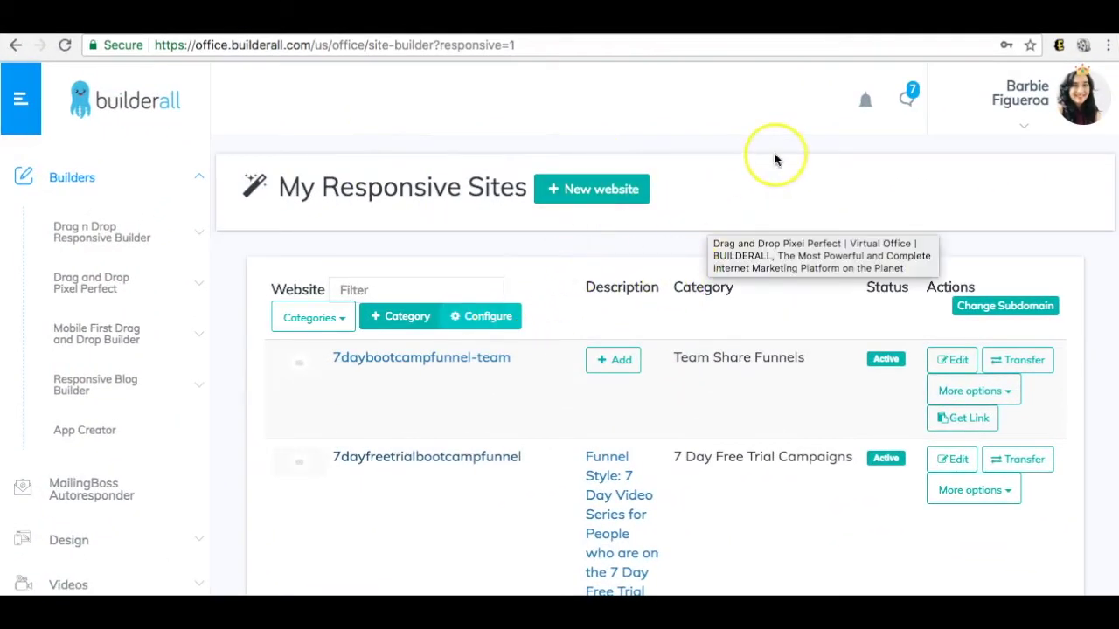
- Open the 7dayfreetrialbootcampfunnel site for editing and list the pages of its Blank Page #008 layout
scroll(774, 157, "down", 3)
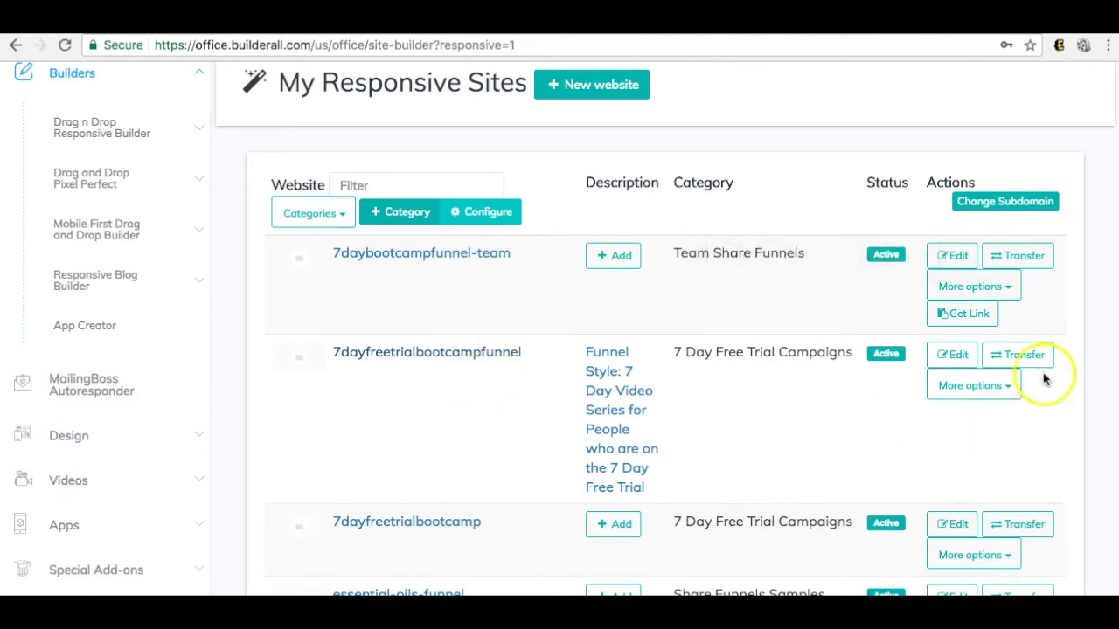
left_click(957, 356)
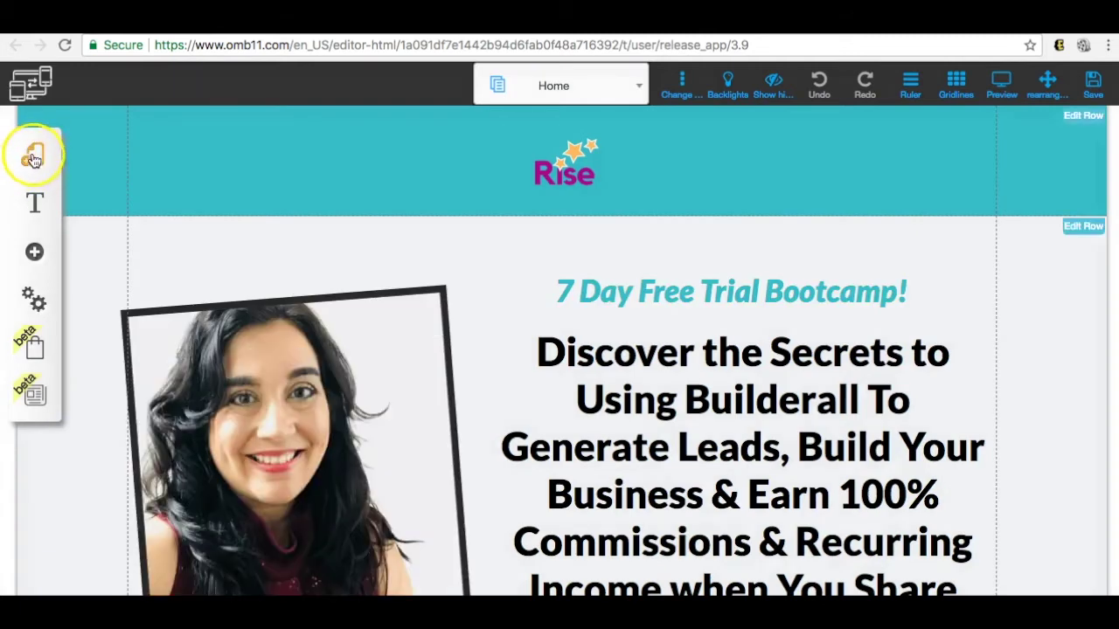
left_click(33, 160)
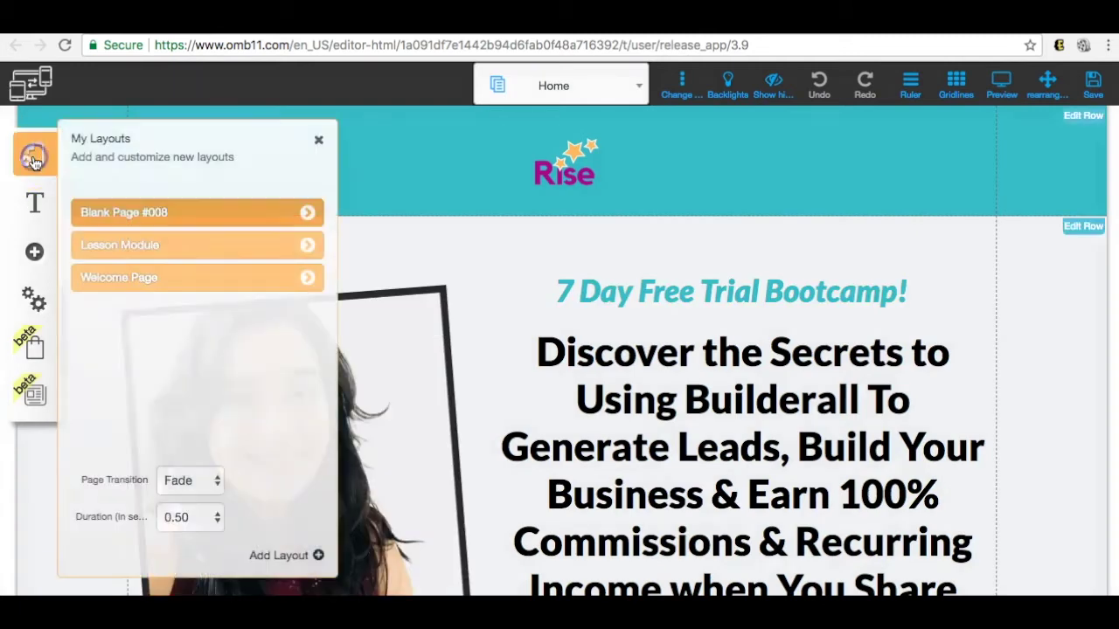
left_click(308, 214)
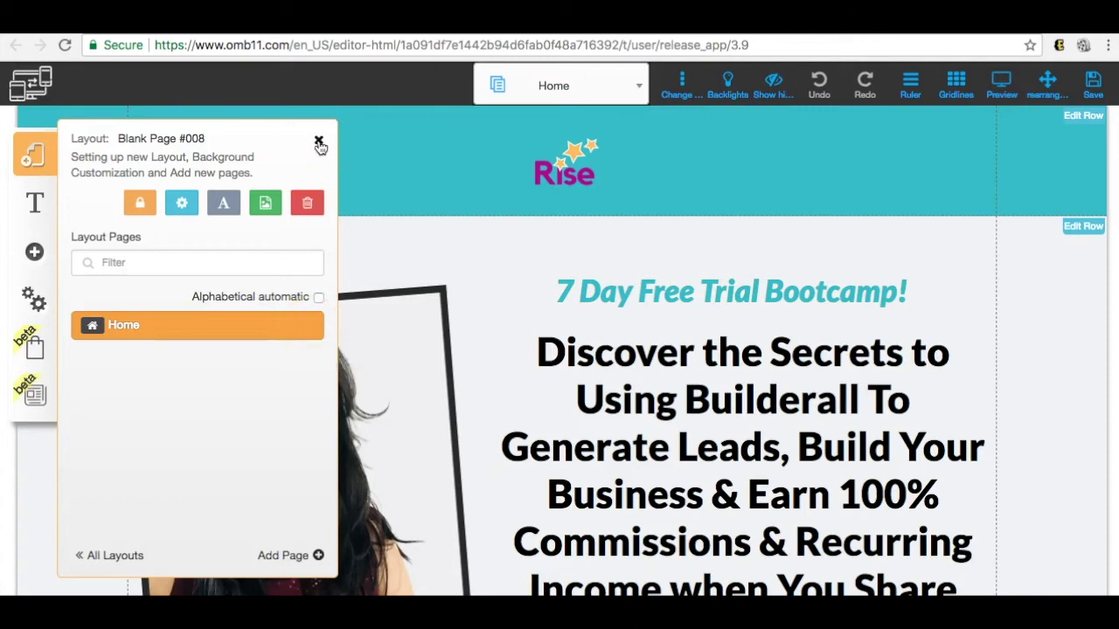
- Go back to the layouts list and view the pages in Blank Page #008 once more
left_click(319, 142)
left_click(45, 162)
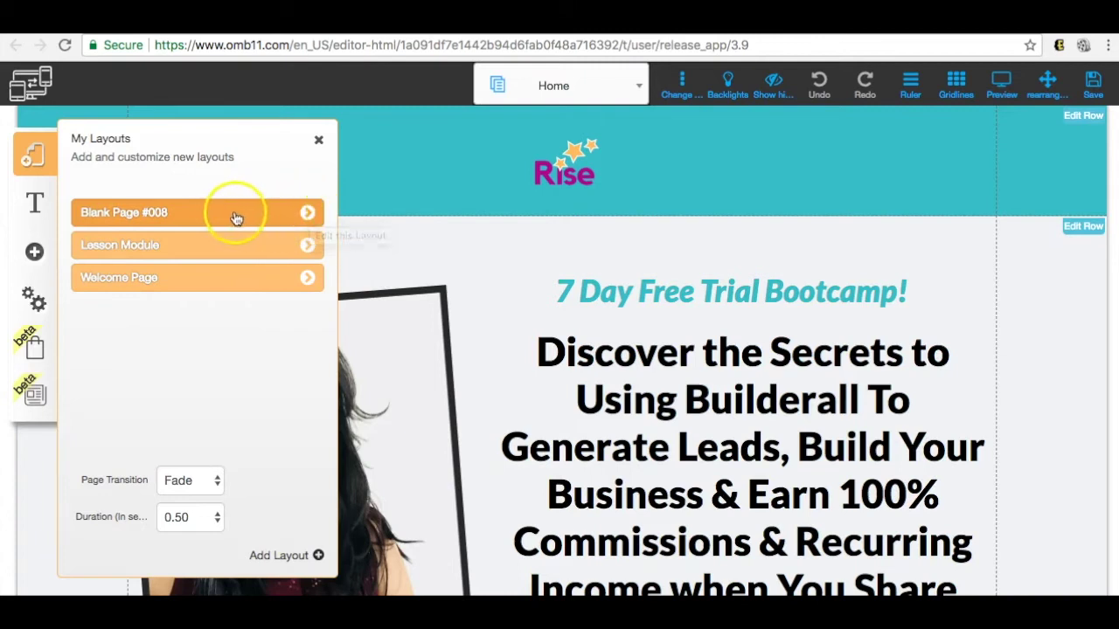
left_click(307, 214)
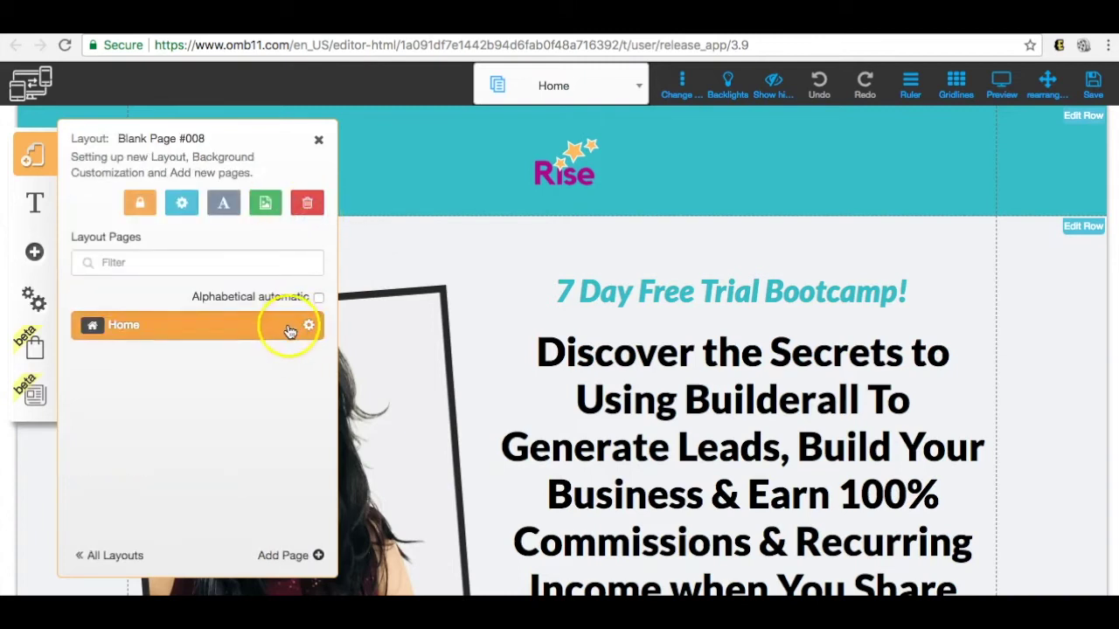
left_click(318, 139)
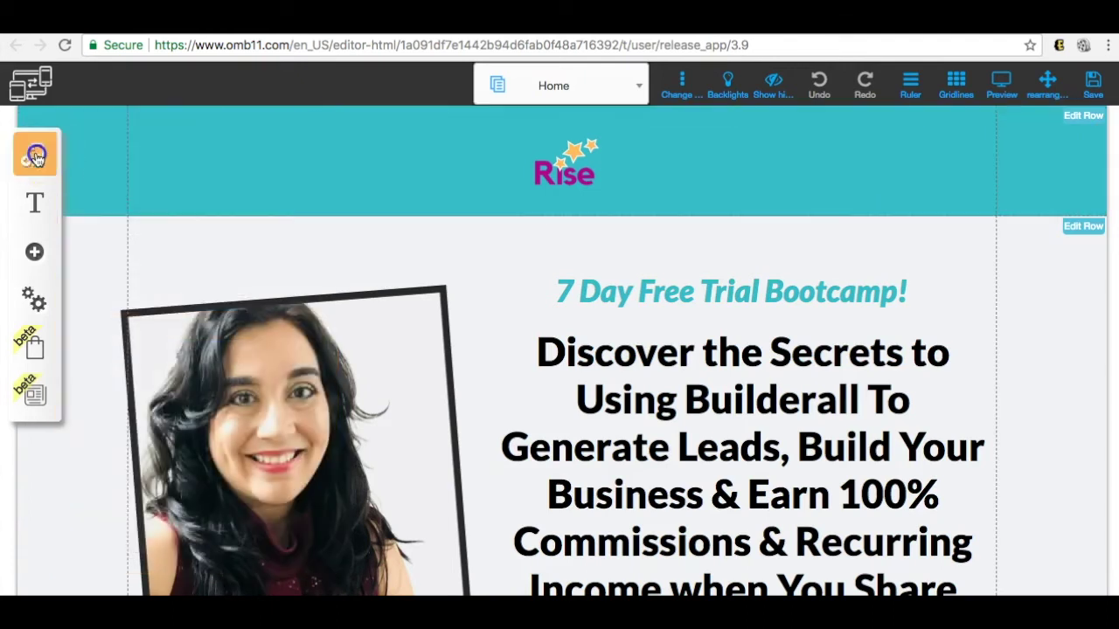
- View the pages contained in the Lesson Module layout
left_click(33, 155)
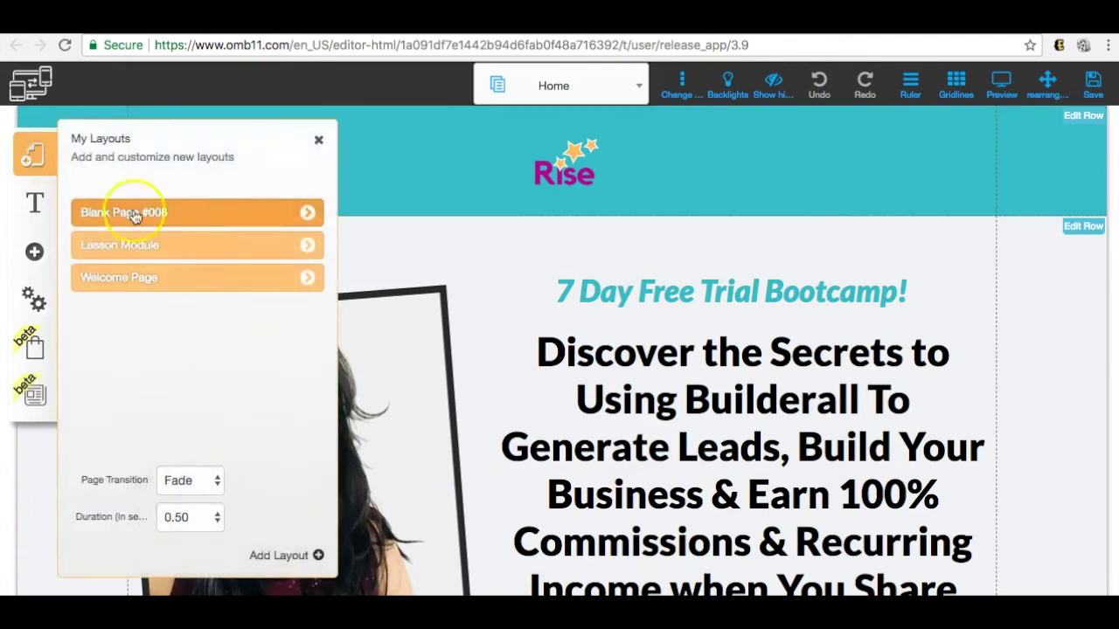
left_click(309, 246)
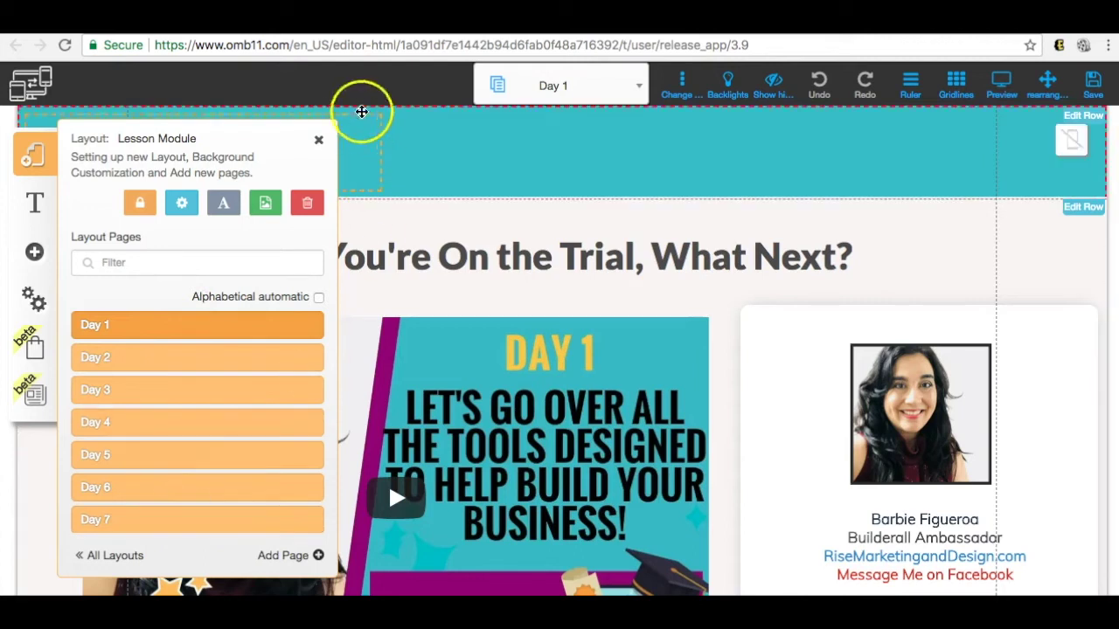
left_click(319, 140)
- View the pages contained in the Welcome Page layout
left_click(36, 162)
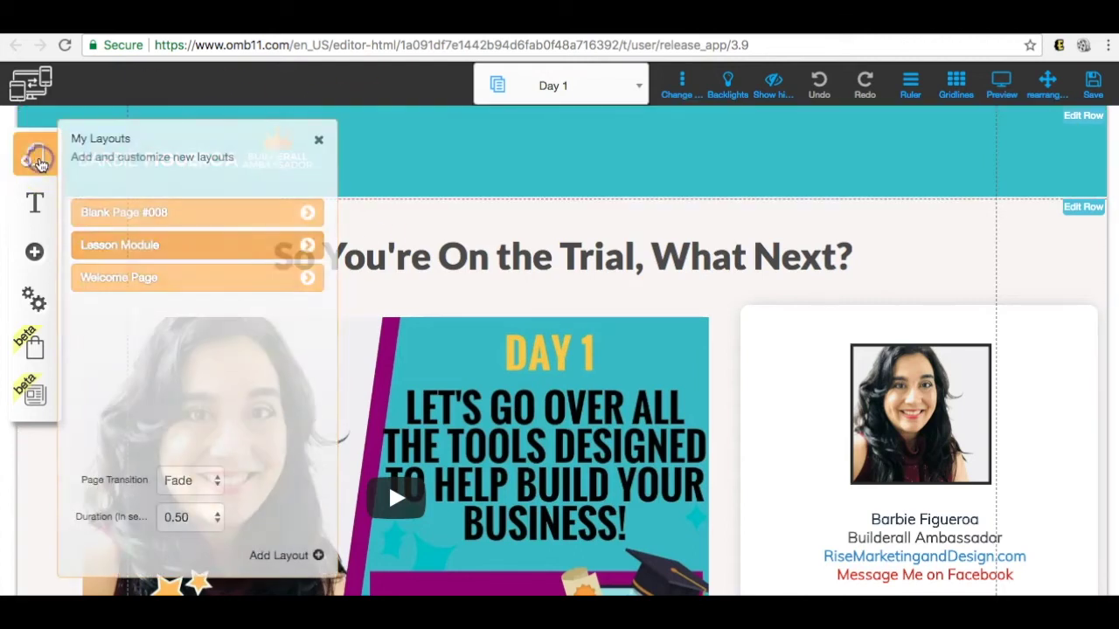
left_click(308, 279)
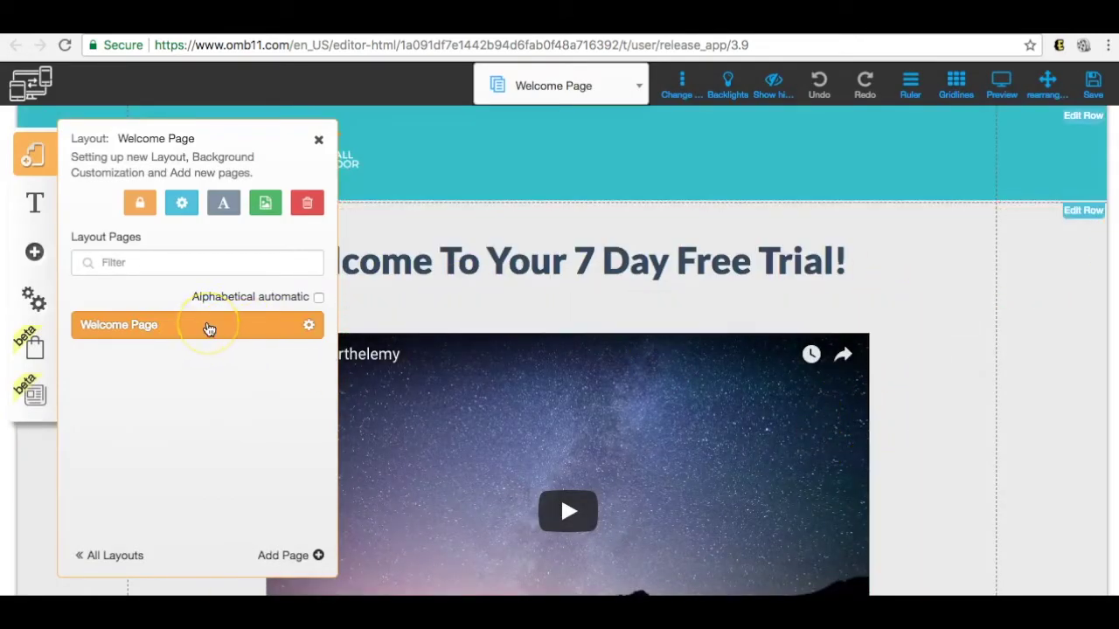
left_click(319, 140)
- Open the Settings and SEO of the Day 1 page in the Lesson Module layout
left_click(42, 168)
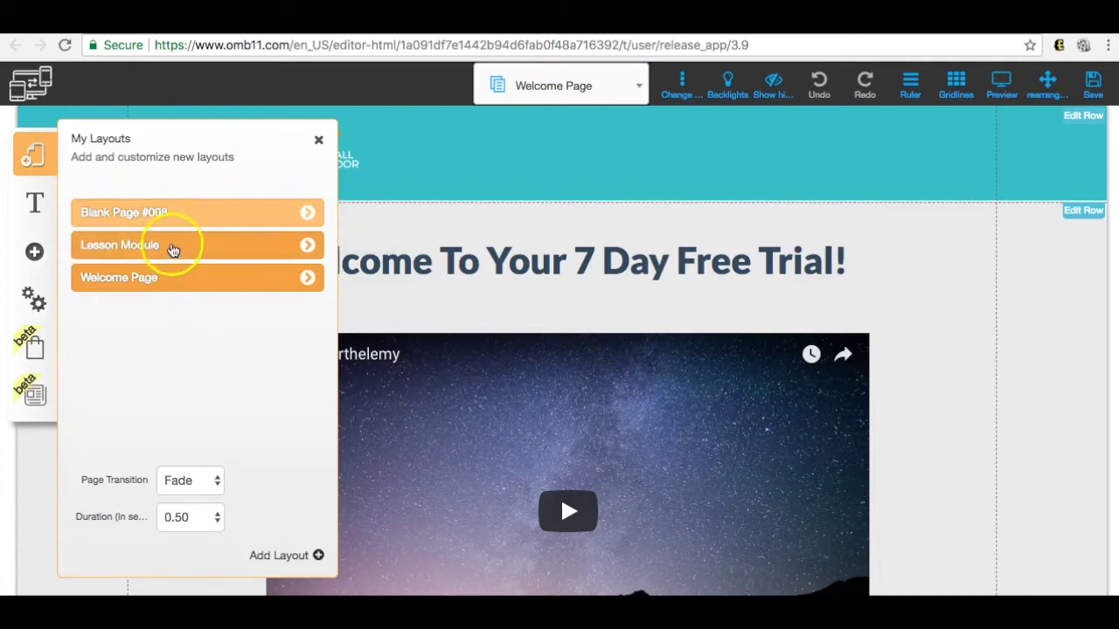
left_click(309, 249)
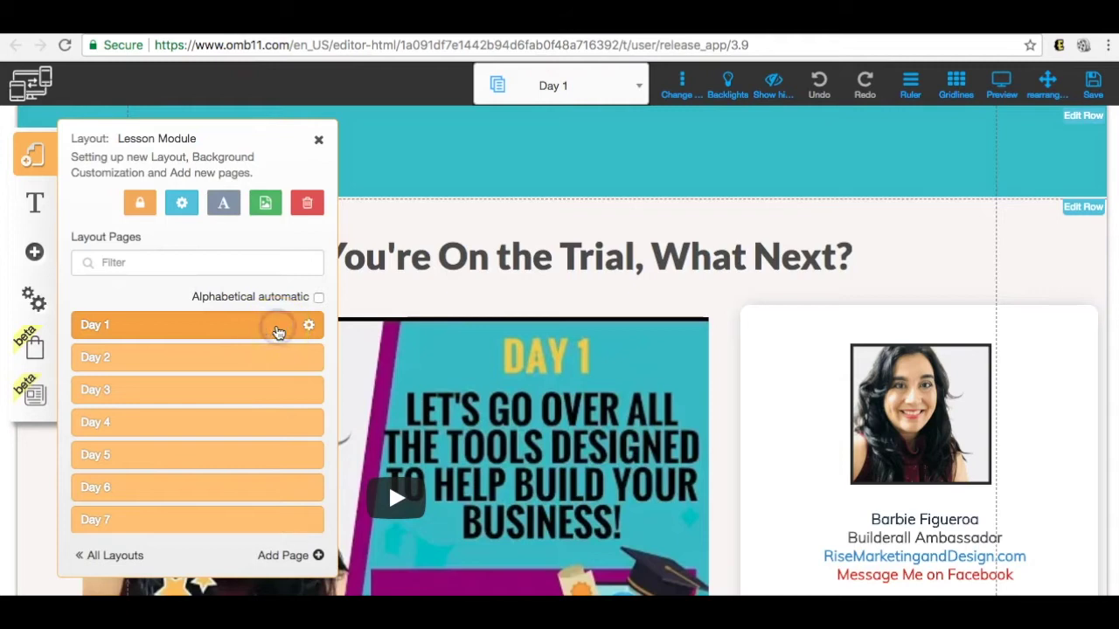
left_click(309, 325)
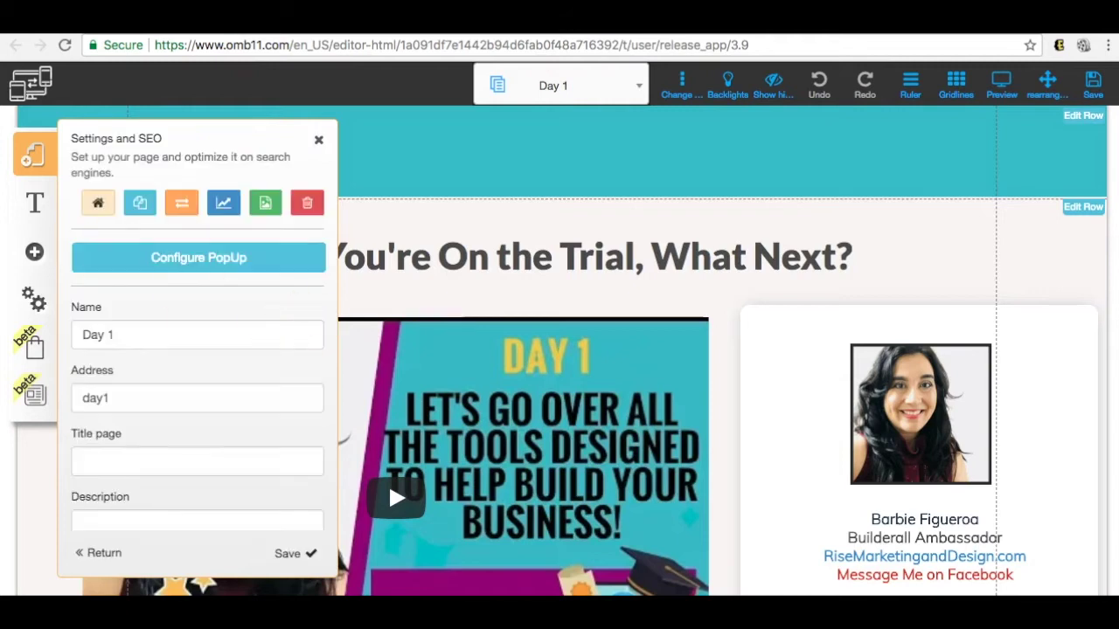
scroll(240, 350, "down", 3)
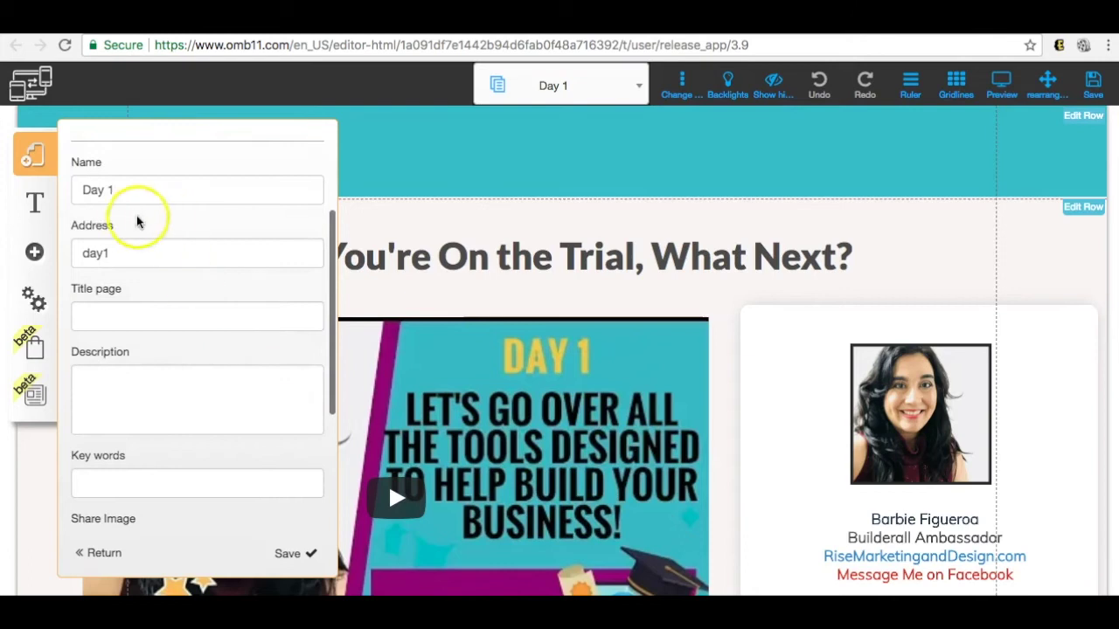
- Inspect the name and address of the Day 1 page in its settings
left_click_drag(125, 187, 69, 187)
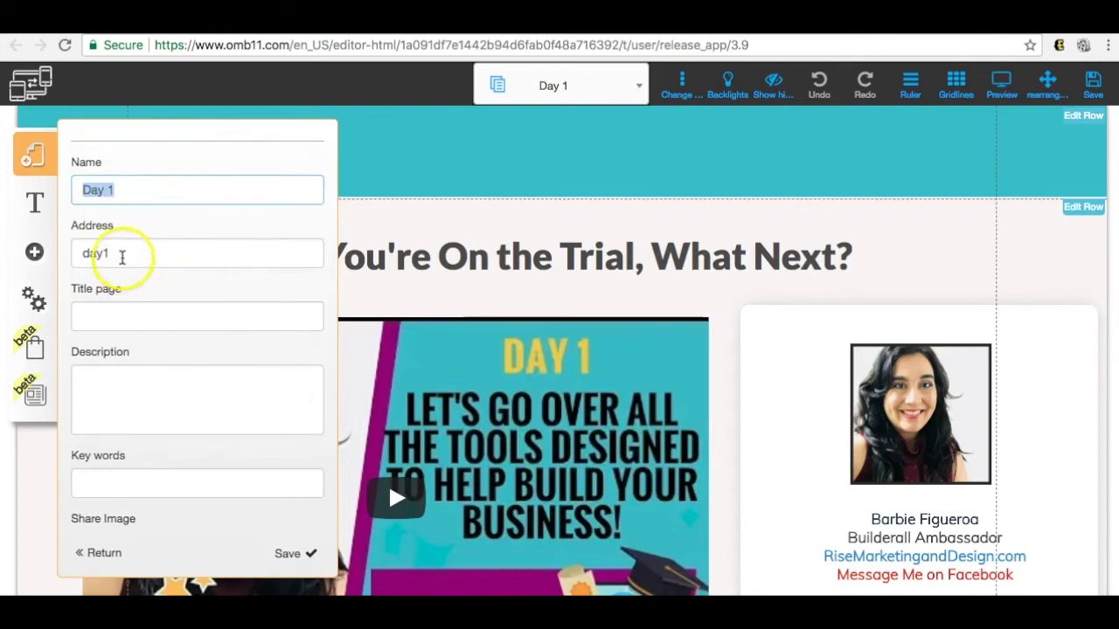
left_click_drag(122, 257, 78, 257)
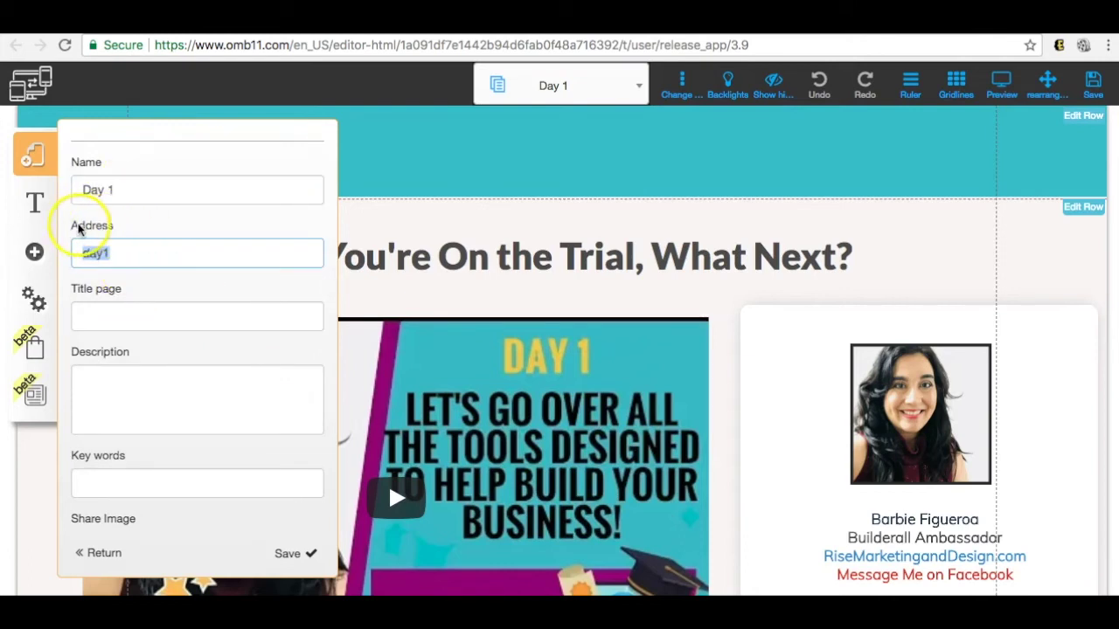
left_click(112, 255)
left_click_drag(112, 255, 79, 253)
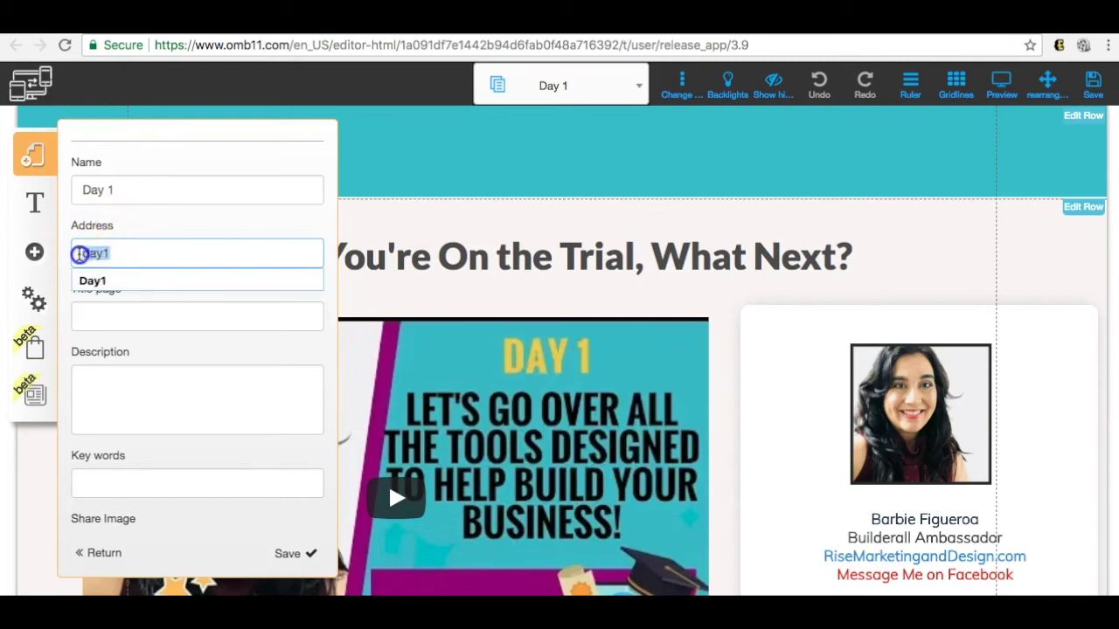
left_click(149, 222)
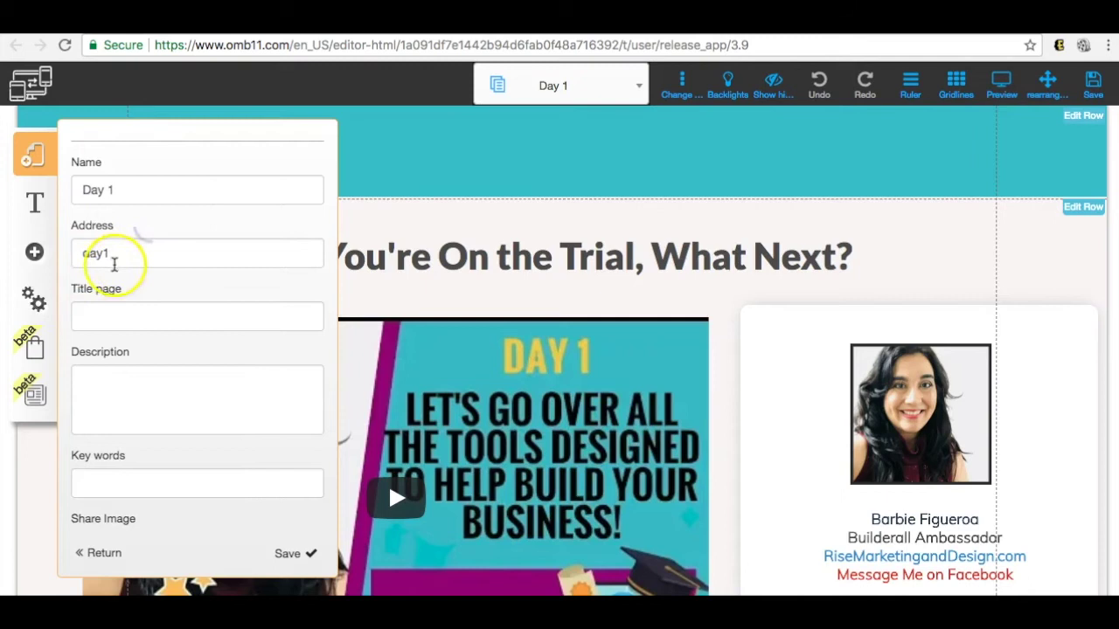
- Compare the Day 1 page's address setting with the ending of the published page's URL
left_click_drag(122, 253, 85, 254)
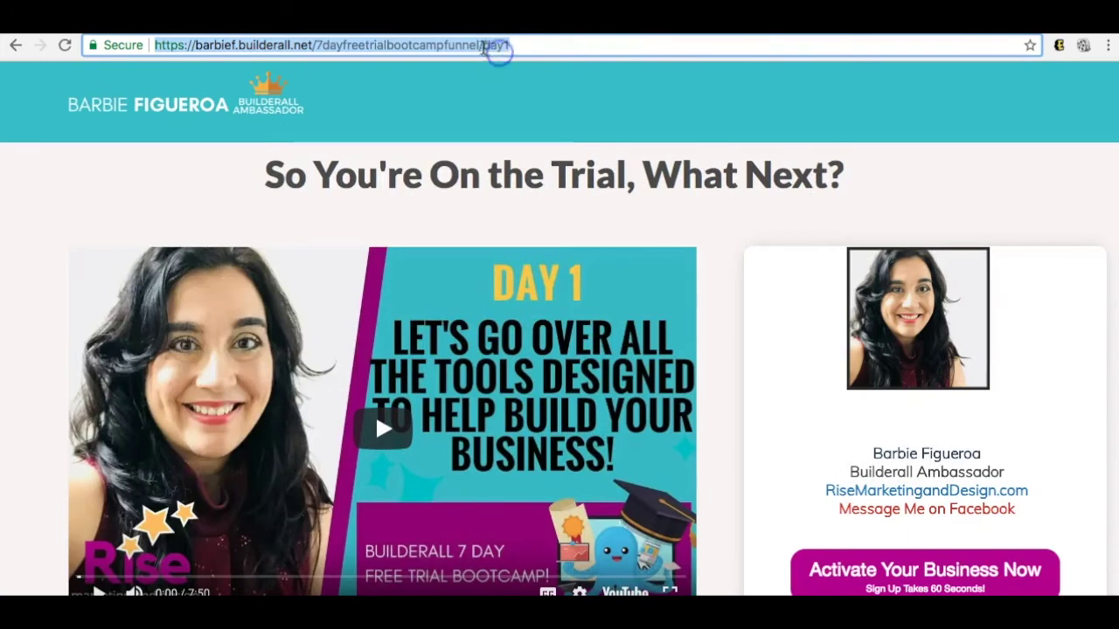
left_click(485, 45)
left_click_drag(484, 46, 509, 59)
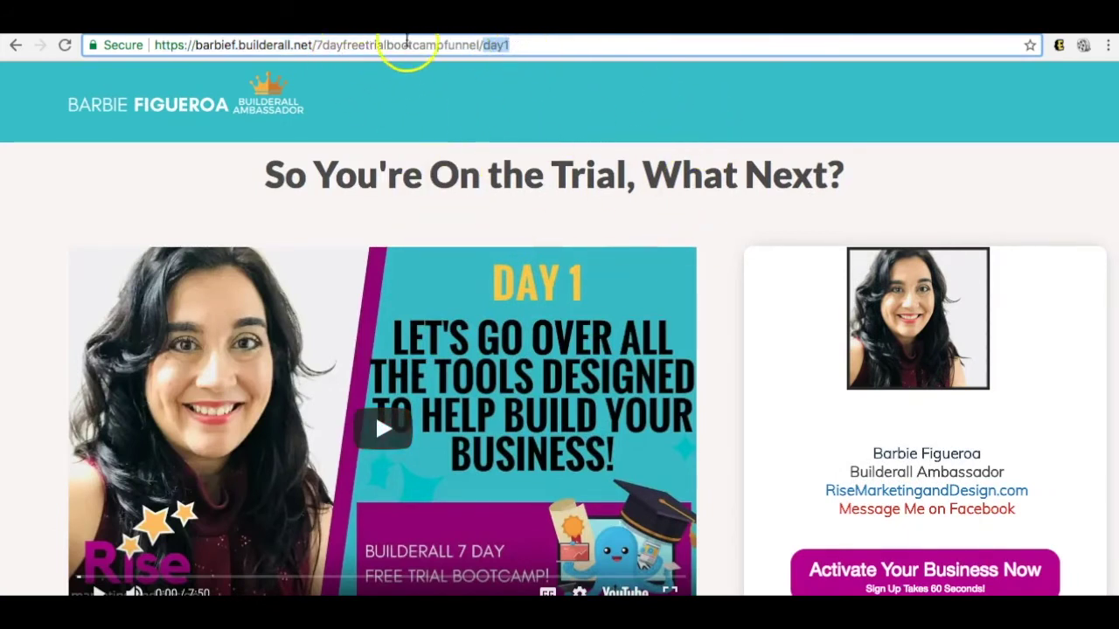
left_click_drag(482, 45, 144, 48)
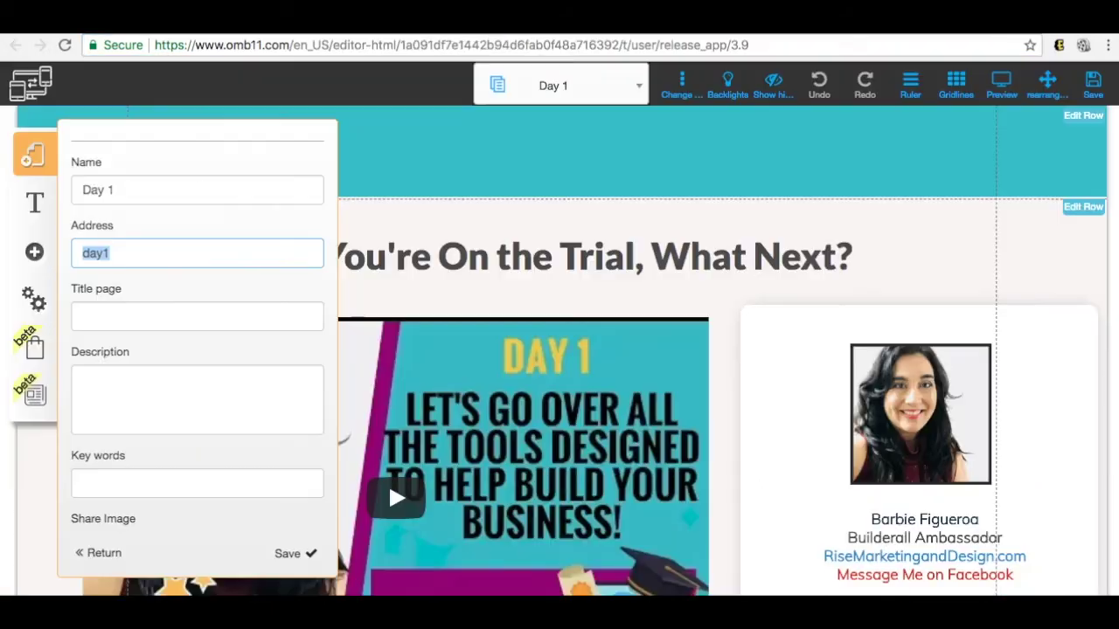
- Try replacing the day1 ending of the published page's URL with get-started
double_click(97, 252)
left_click(970, 18)
left_click(435, 44)
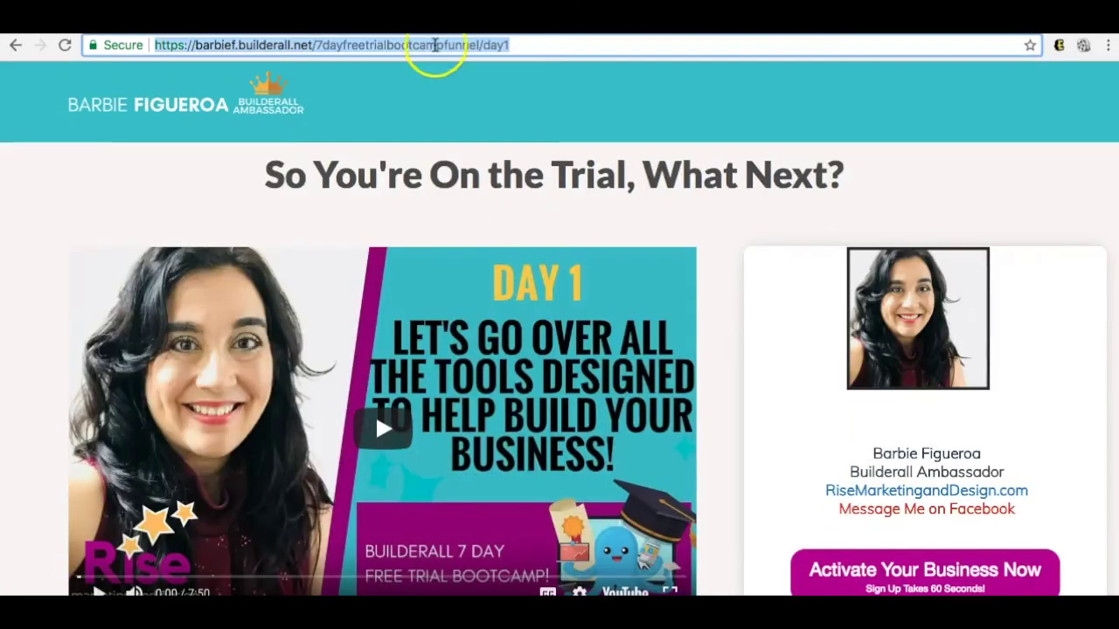
left_click(535, 45)
double_click(498, 45)
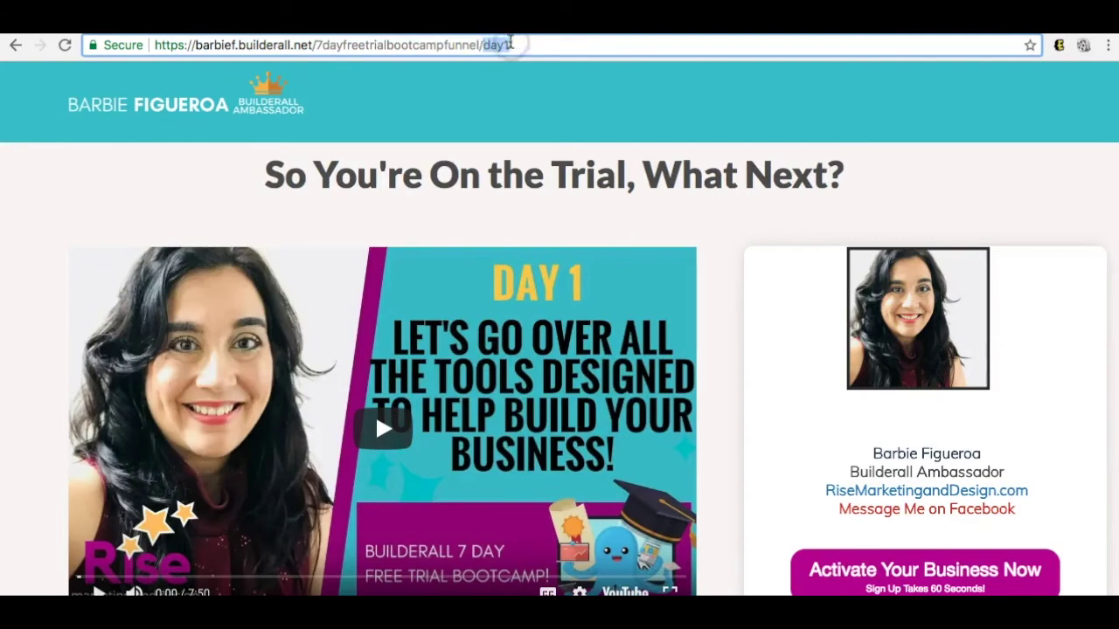
type("get-started")
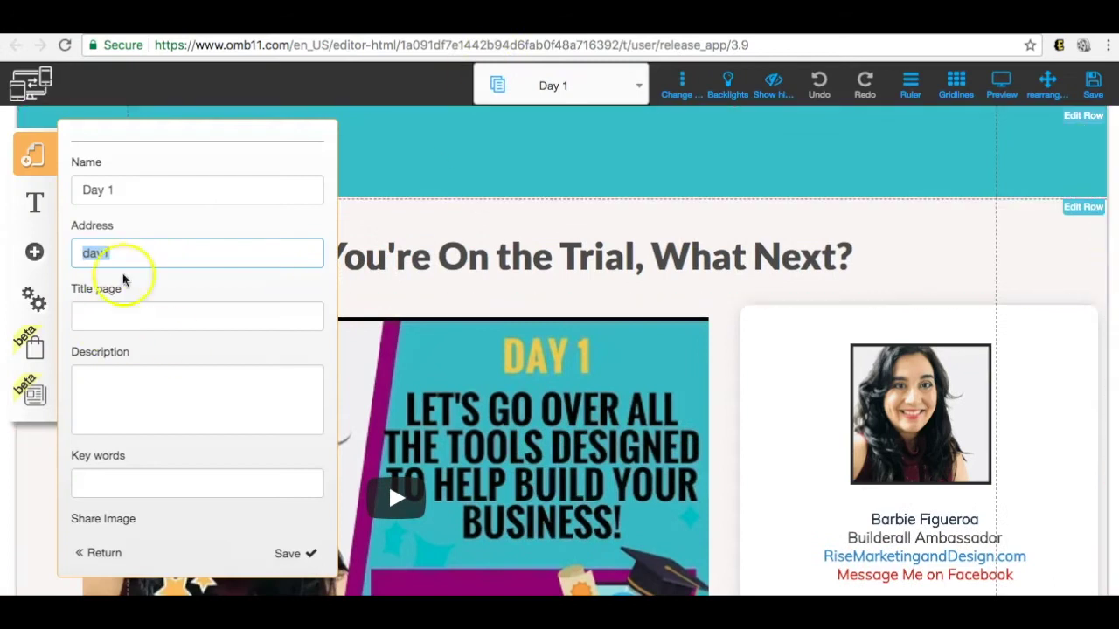
- Return to the Day 1 page settings in the editor and review the address against the page name
left_click(138, 254)
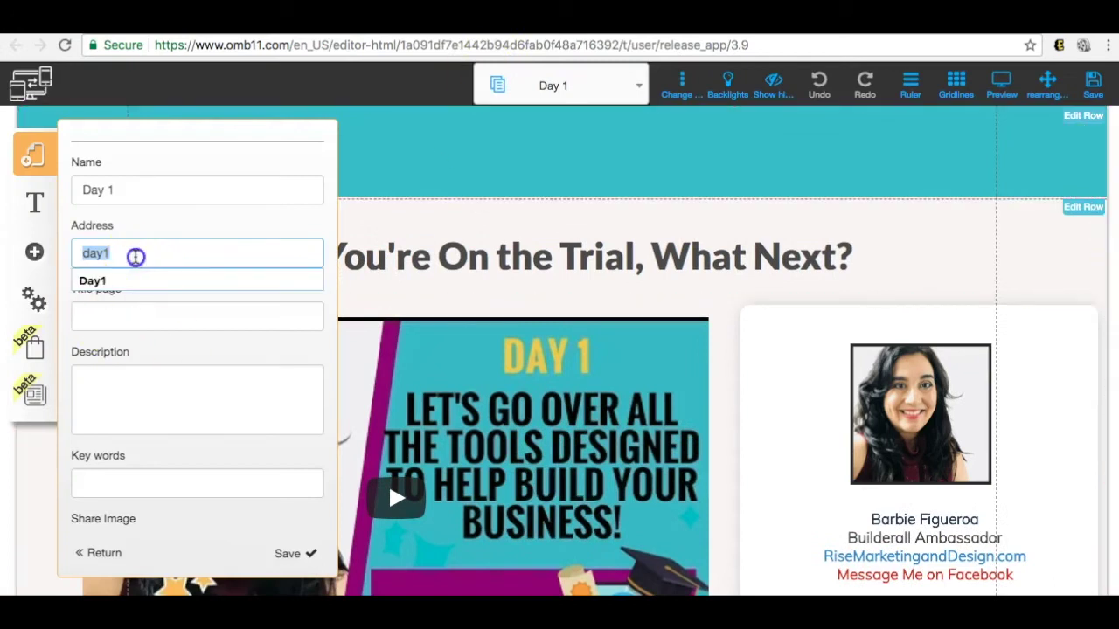
left_click_drag(106, 252, 75, 253)
left_click_drag(130, 190, 125, 167)
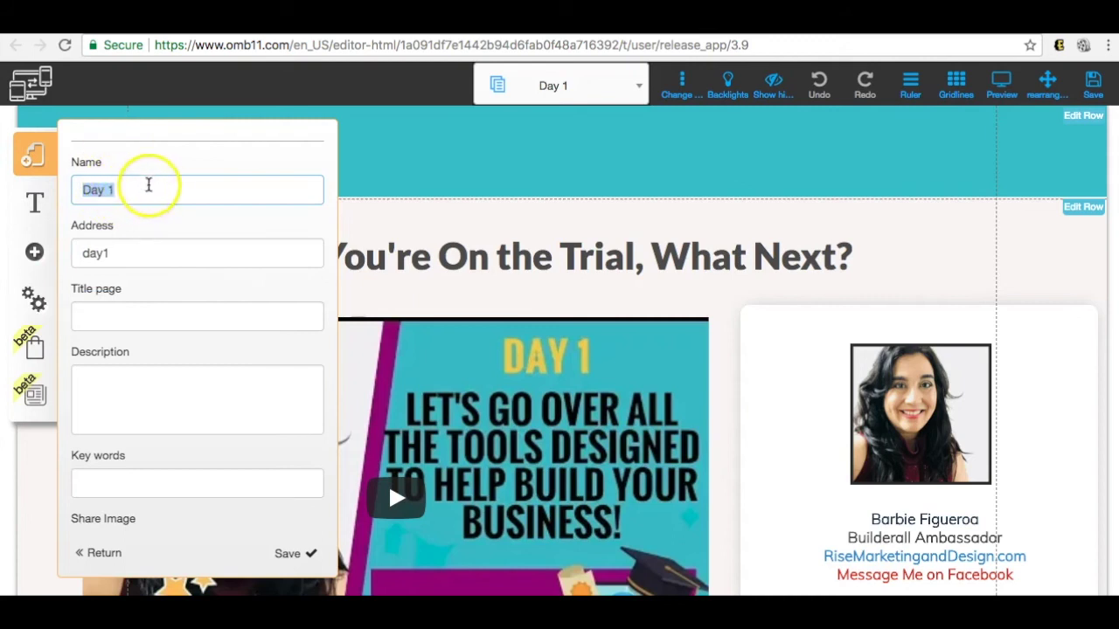
left_click_drag(105, 253, 83, 253)
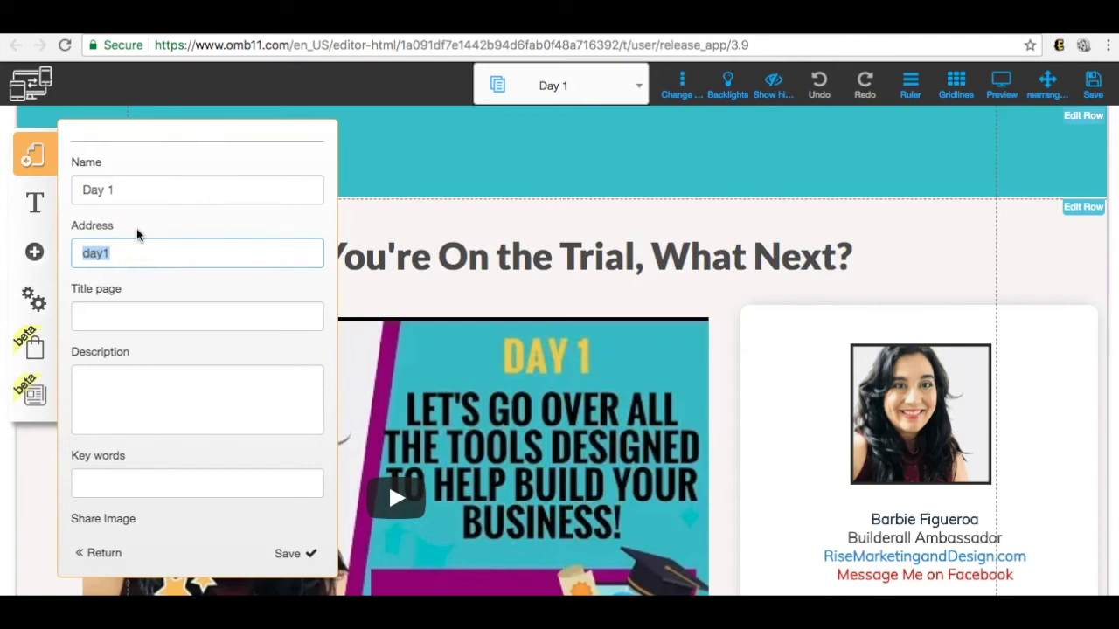
- Examine the title, description, keyword, share image and head script fields of the Day 1 page settings
left_click(99, 322)
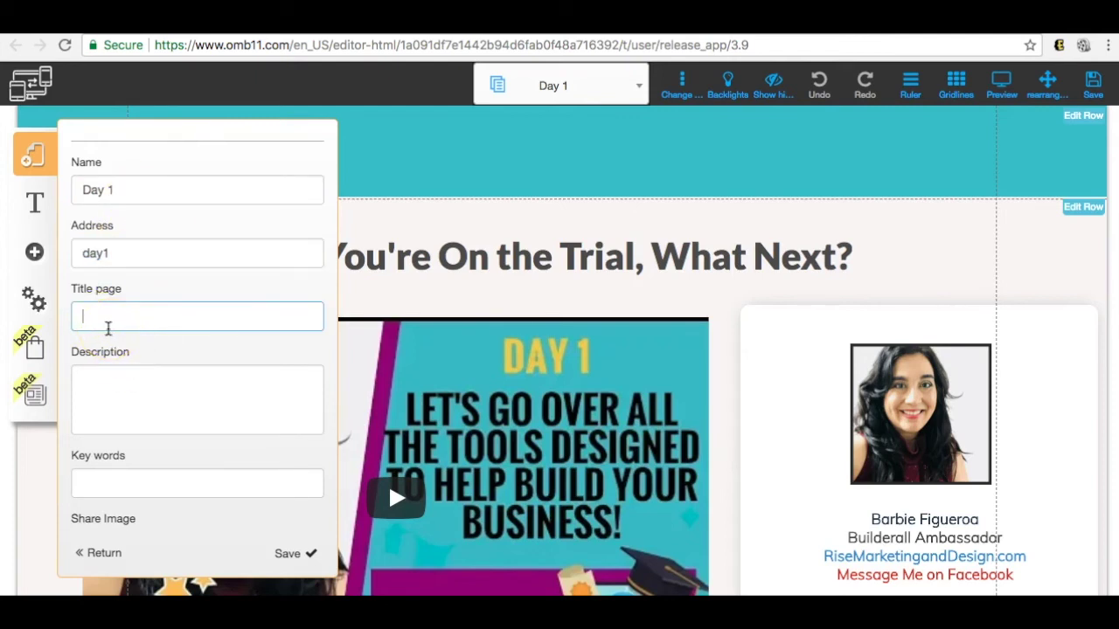
left_click(110, 382)
scroll(113, 389, "down", 1)
left_click(122, 402)
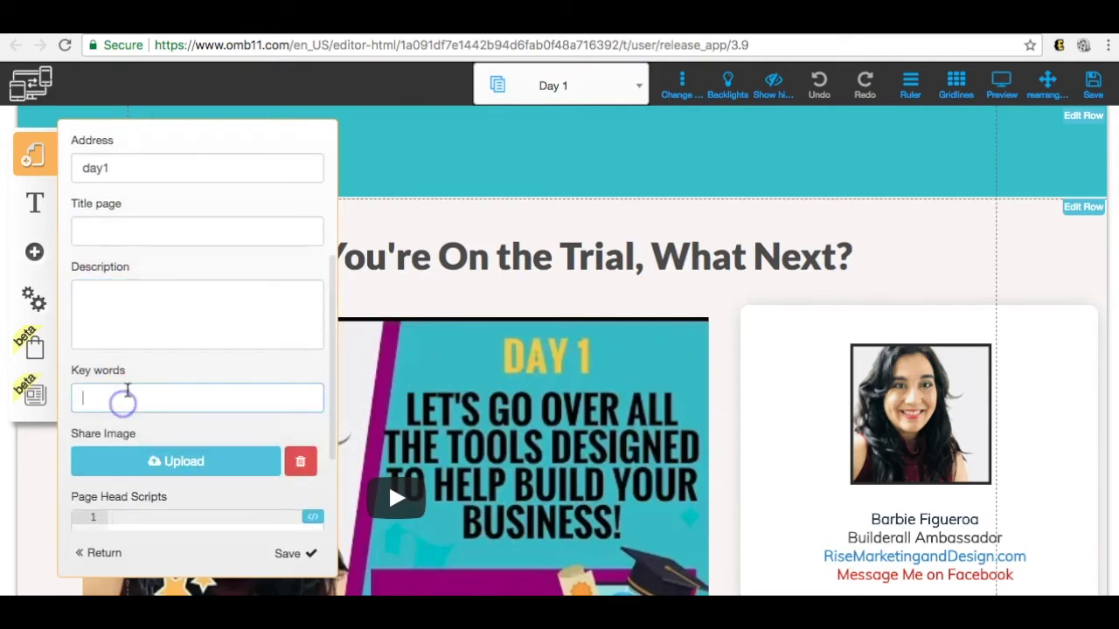
scroll(125, 393, "down", 2)
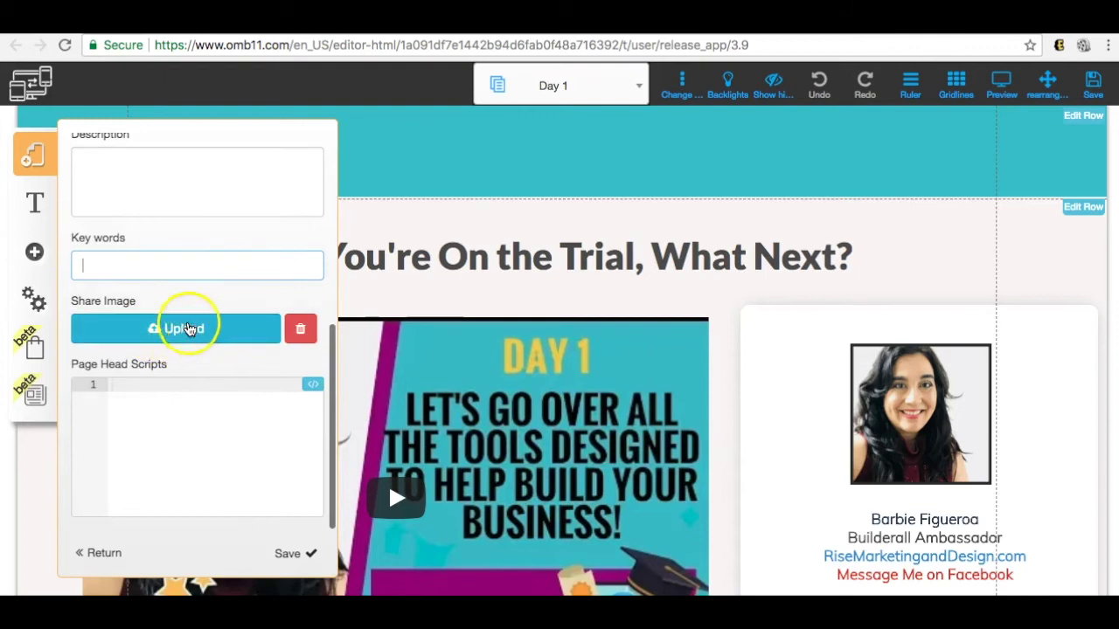
- Review the page head scripts field and go back to the beginning of the Day 1 page settings
left_click(172, 426)
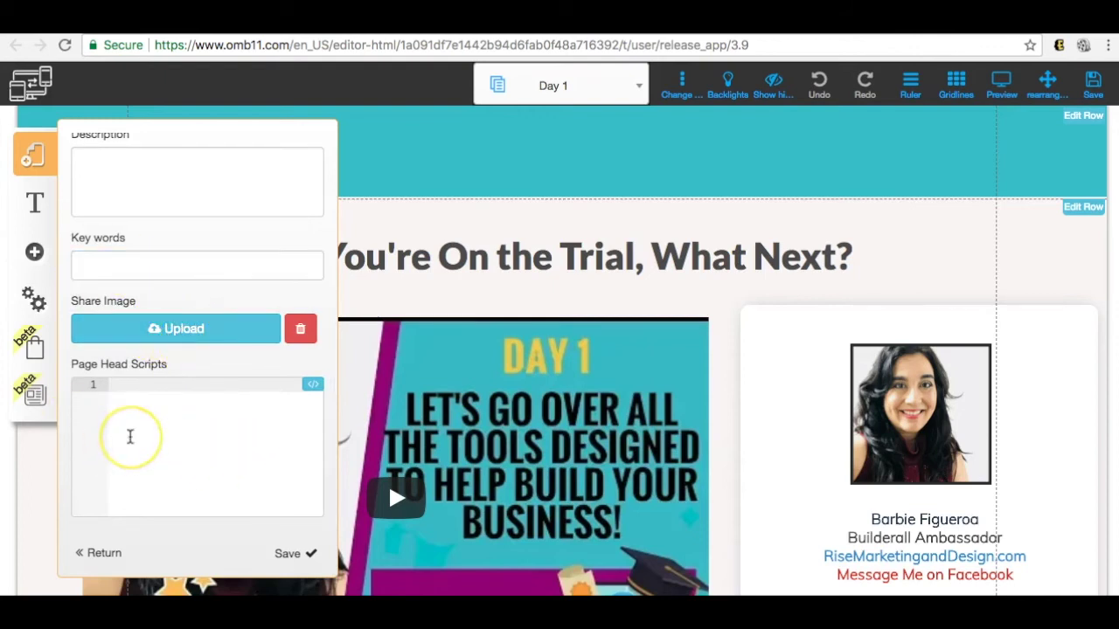
scroll(129, 437, "up", 5)
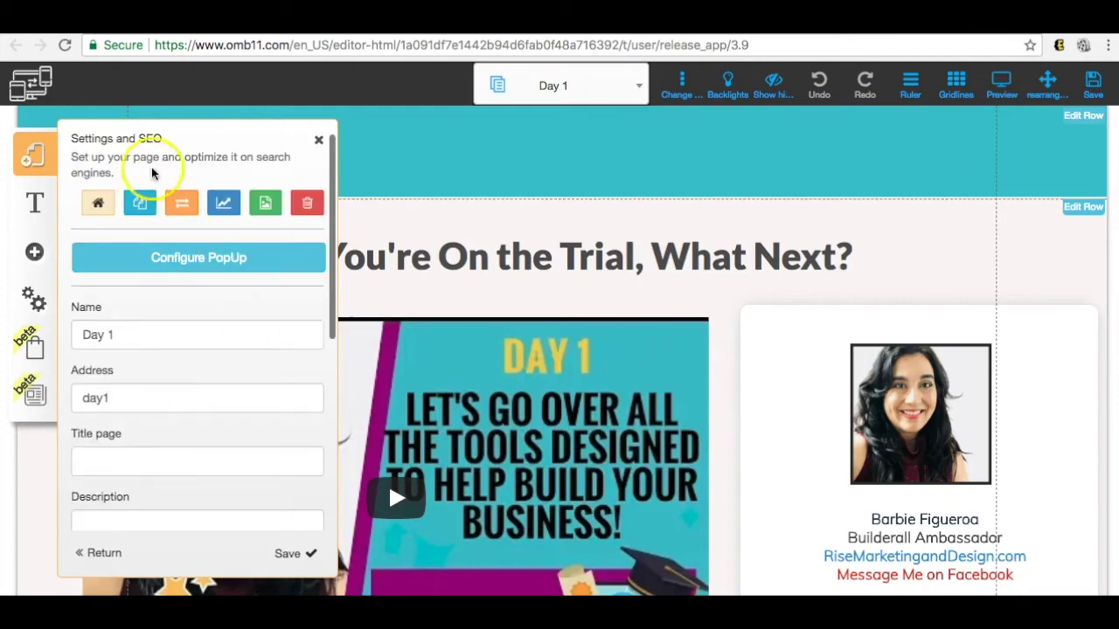
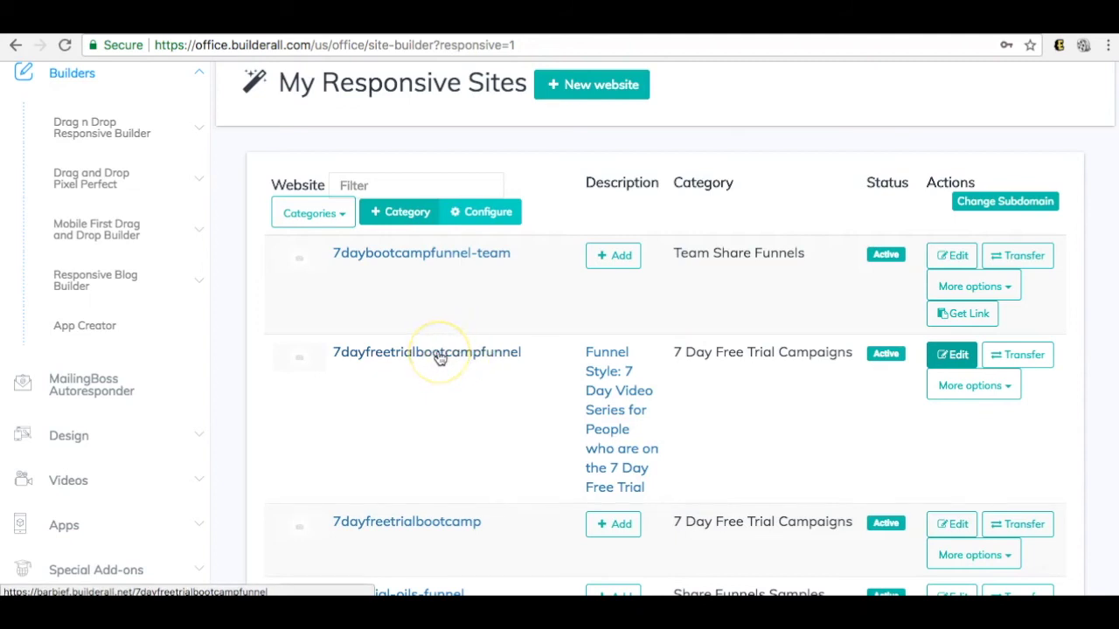
- Open the published 7dayfreetrialbootcampfunnel site from the responsive sites list and extend its URL with /day1 to view that page
left_click(440, 358)
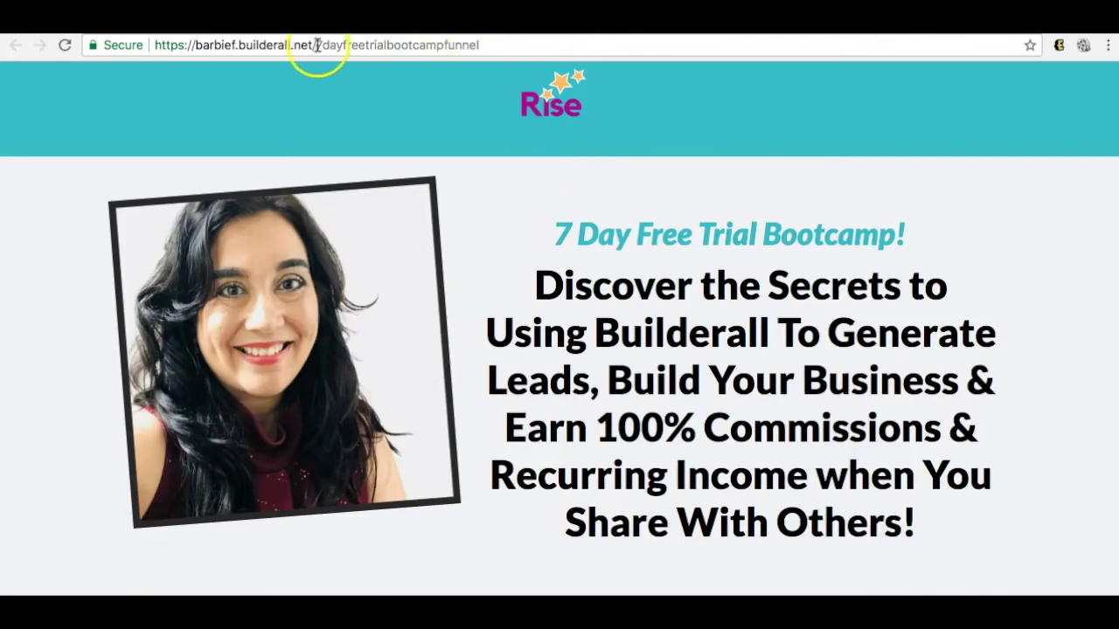
left_click_drag(485, 45, 160, 46)
left_click(512, 46)
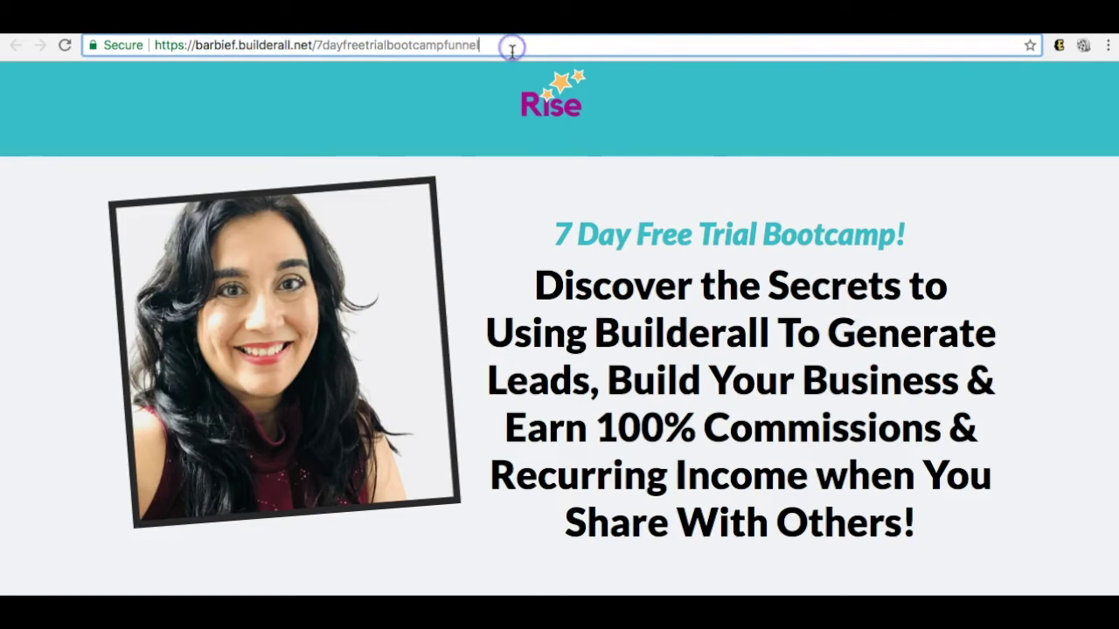
type("/")
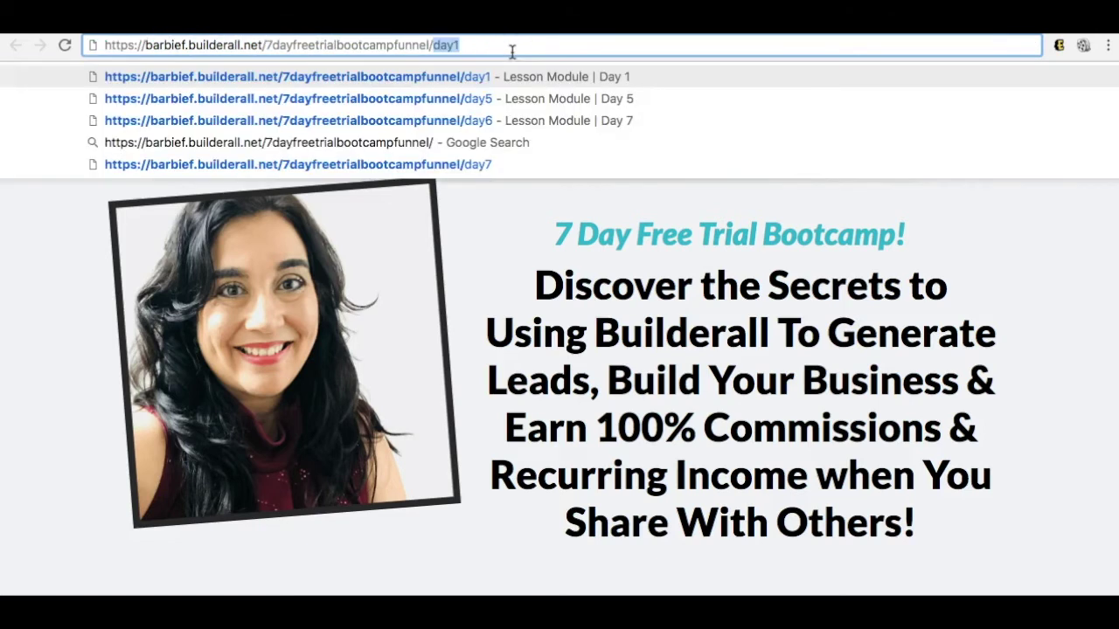
type("day1")
key("Return")
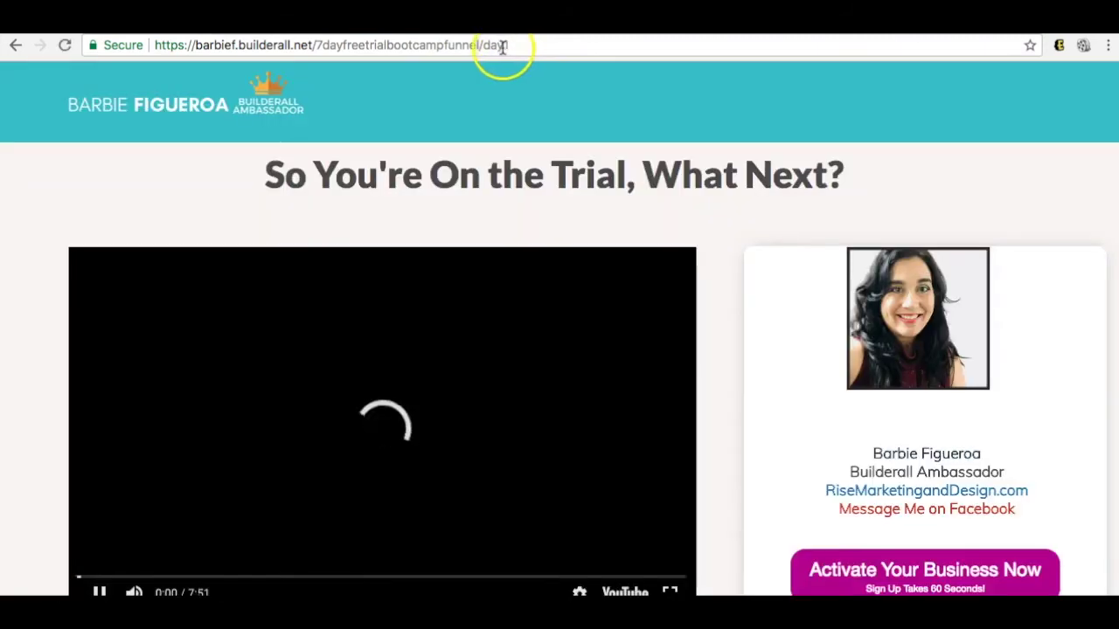
- View the other published lesson pages by changing the URL ending to day2 and to day3
key("BackSpace")
type("2")
key("Return")
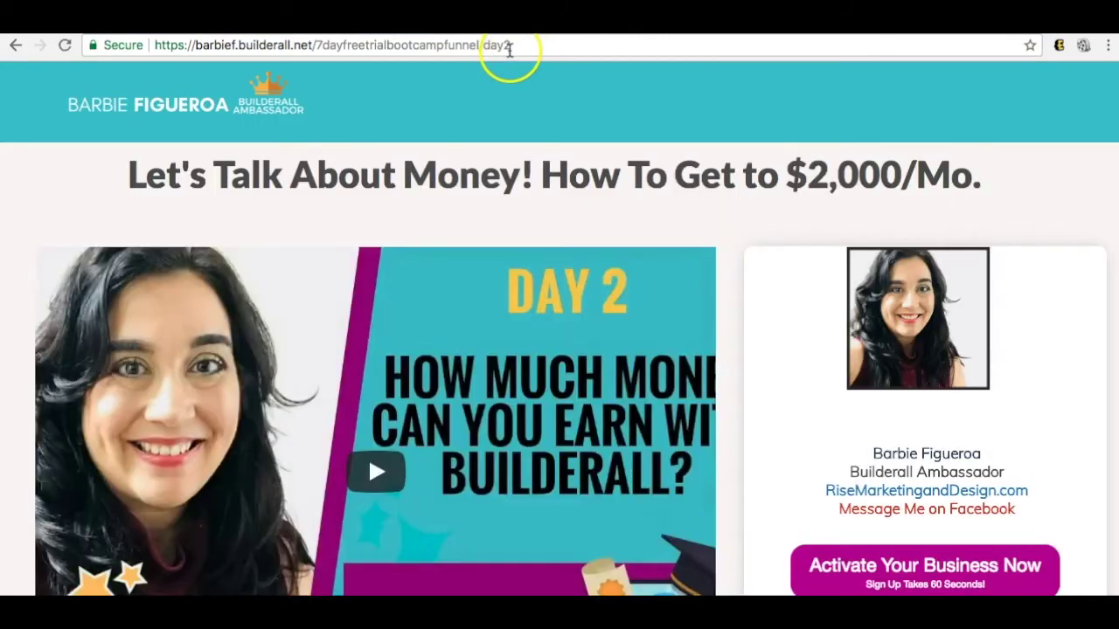
left_click(509, 47)
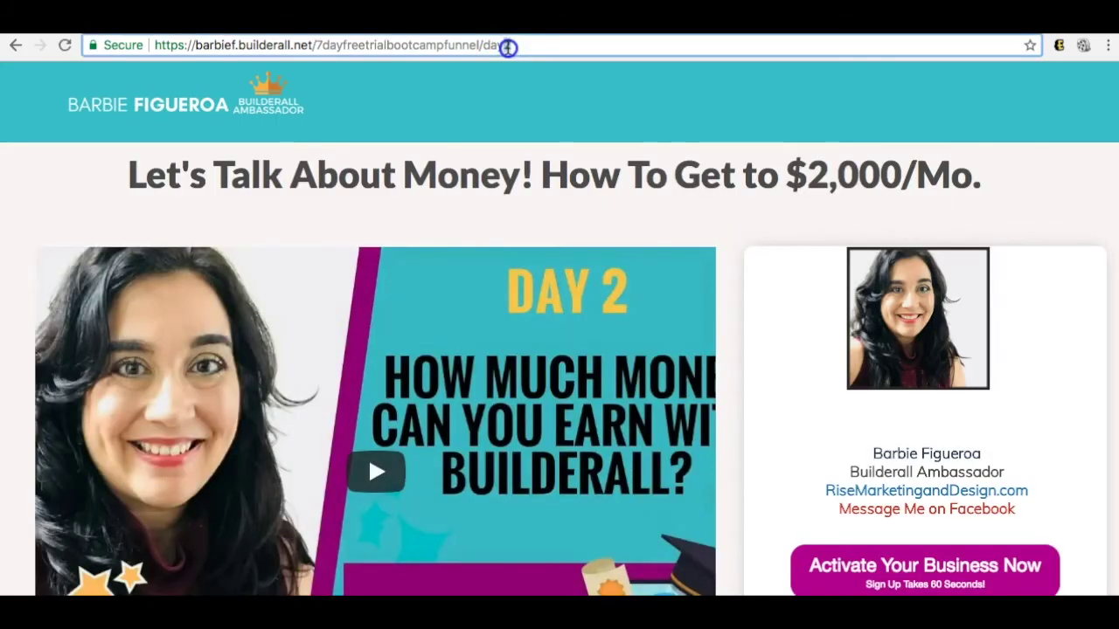
key("BackSpace")
type("3")
key("Return")
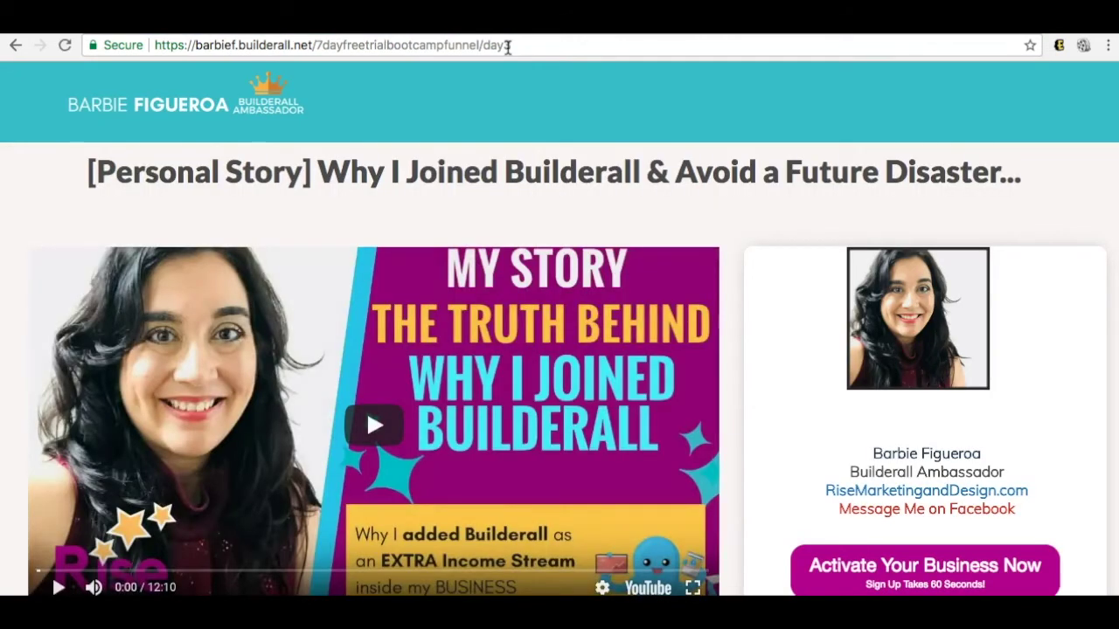
- Return to the site editor, open the Home page's settings in the Blank Page #008 layout and highlight its address
left_click(514, 116)
left_click(832, 46)
left_click(478, 274)
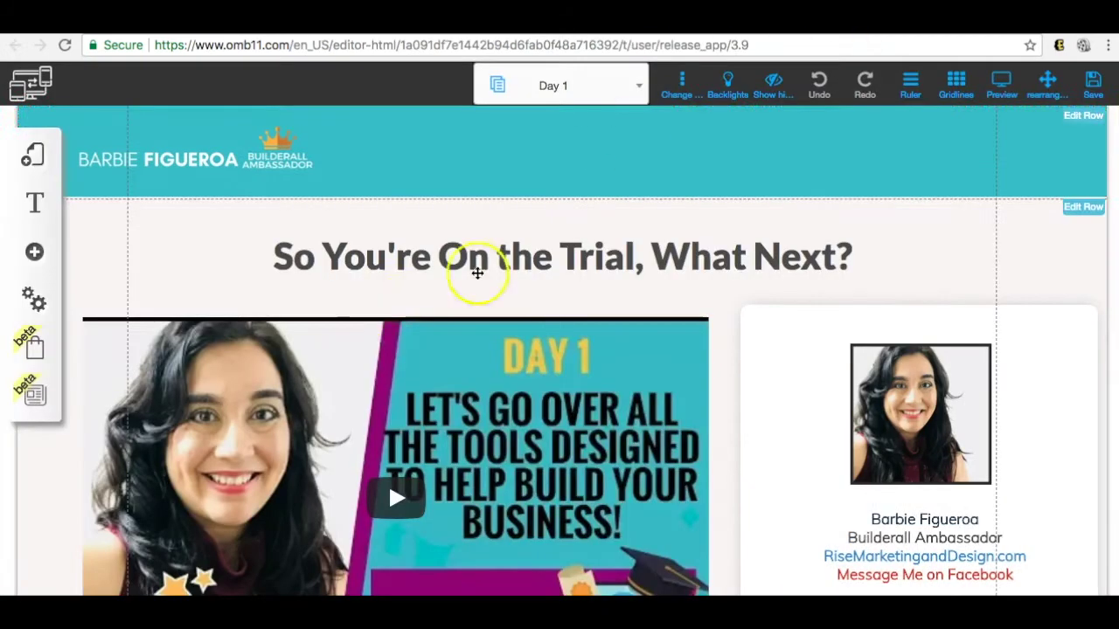
left_click(32, 155)
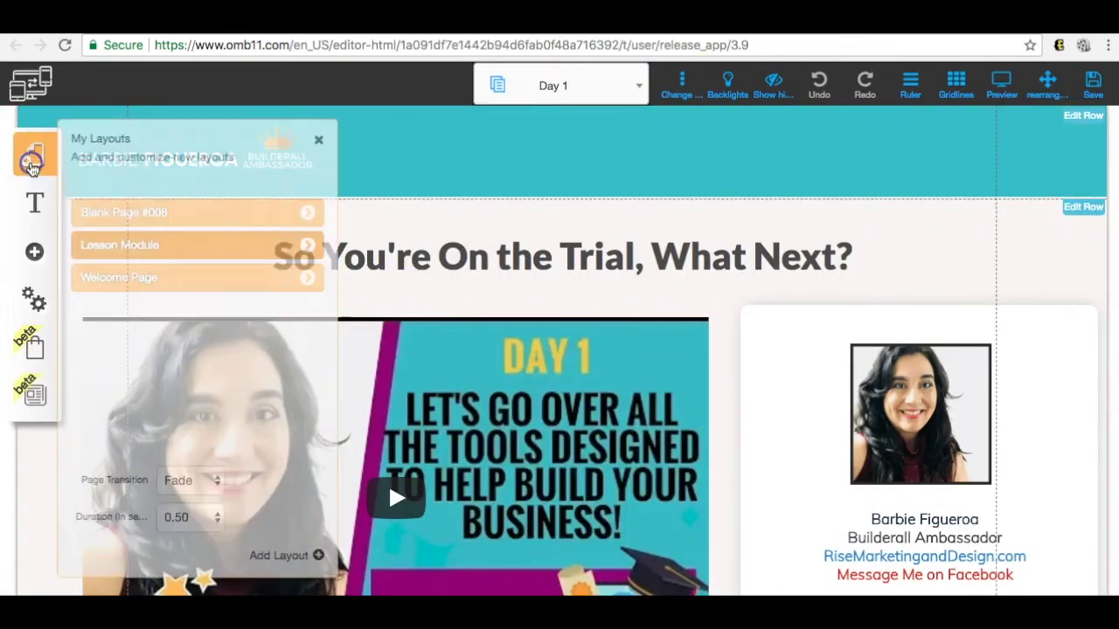
left_click(307, 212)
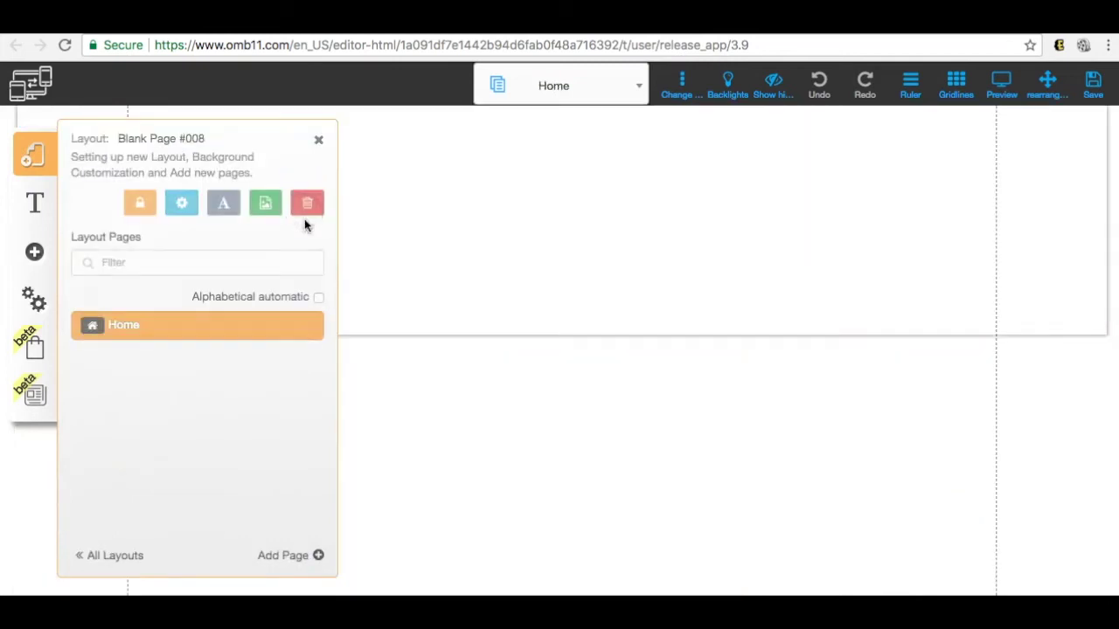
mouse_move(125, 317)
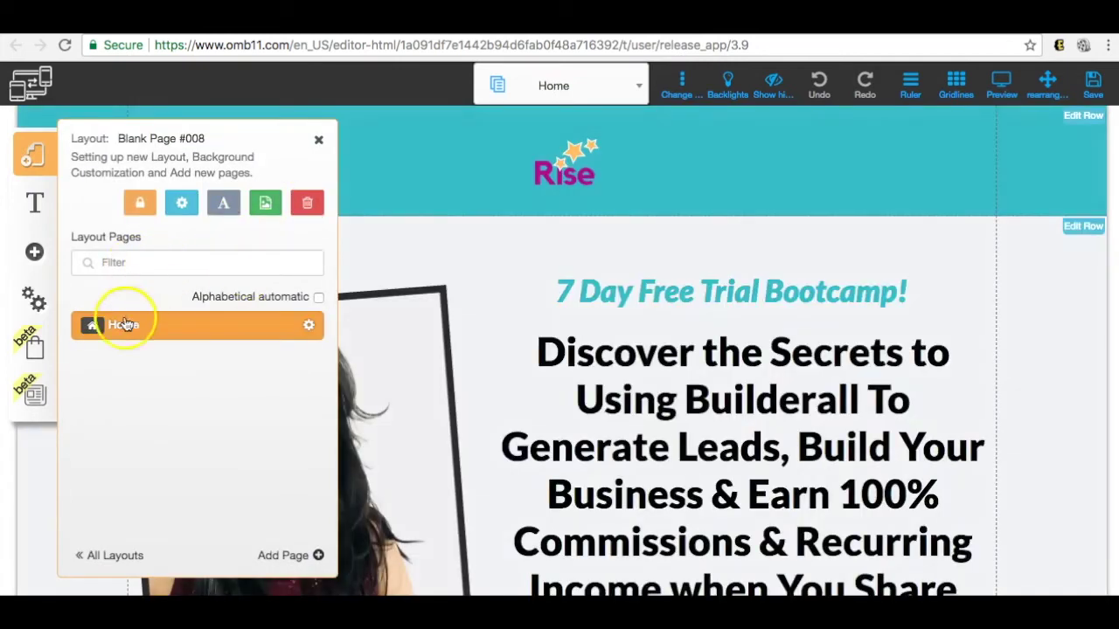
left_click(310, 331)
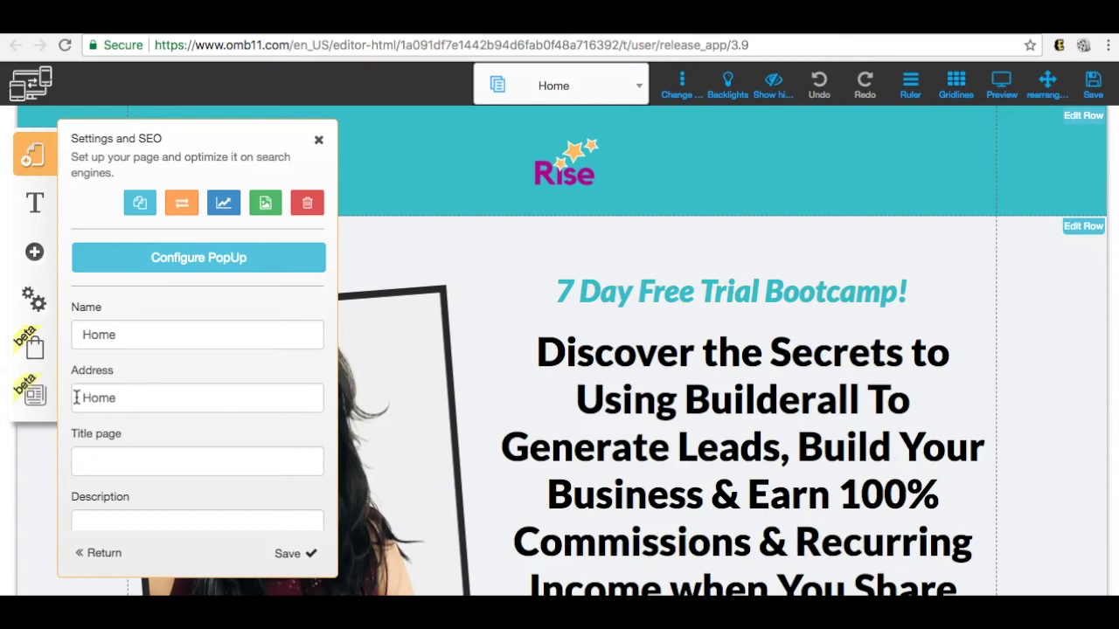
left_click_drag(131, 397, 70, 397)
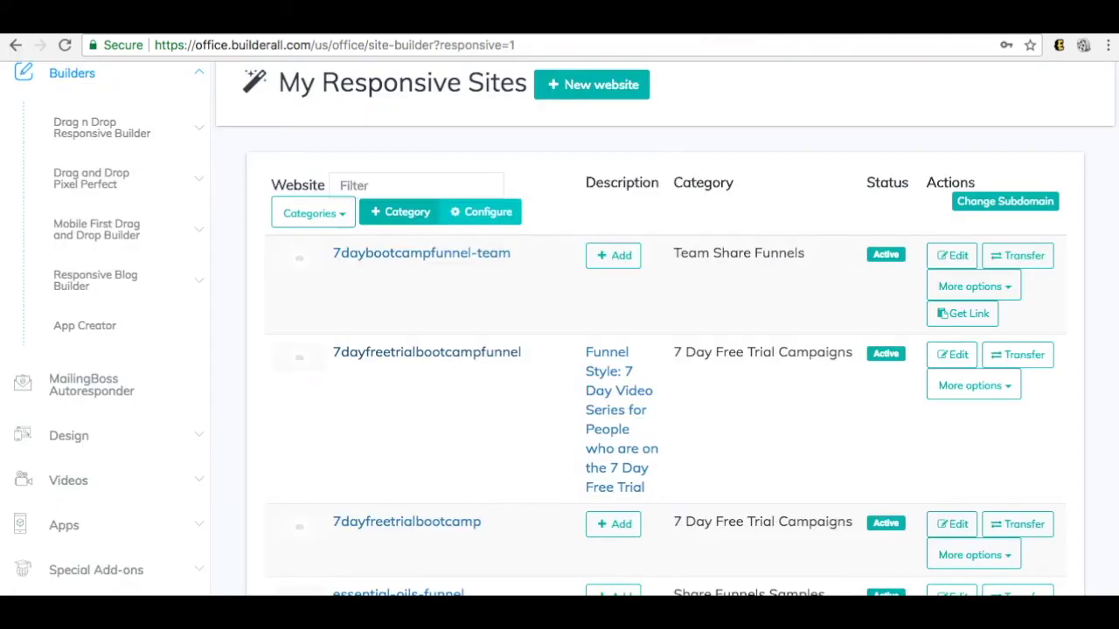
- Switch to the responsive sites list and open the published 7dayfreetrialbootcampfunnel site to check its home page URL
key("ctrl+Tab")
left_click(430, 352)
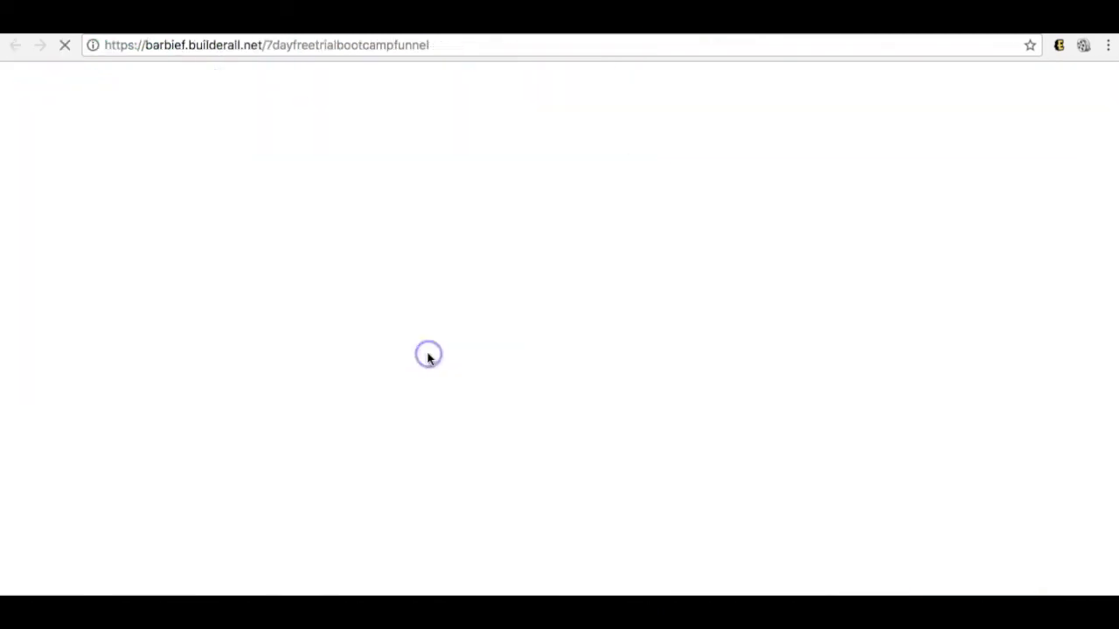